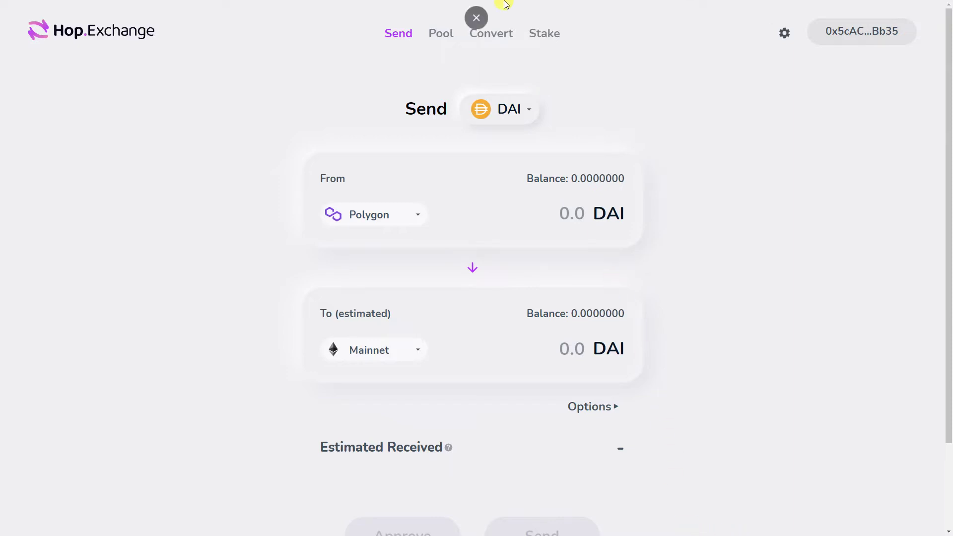
Exit the full-screen view of the Hop Exchange page.
click(477, 30)
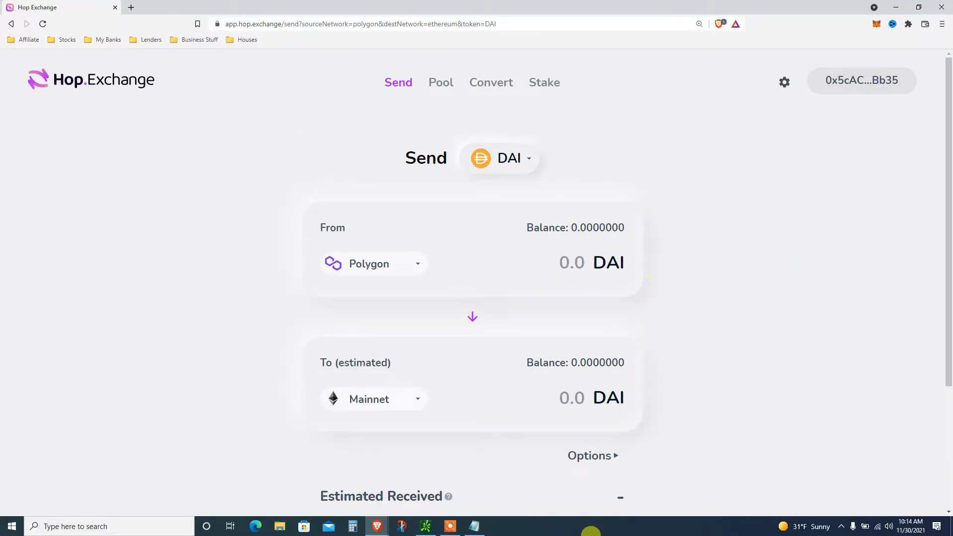
click(449, 526)
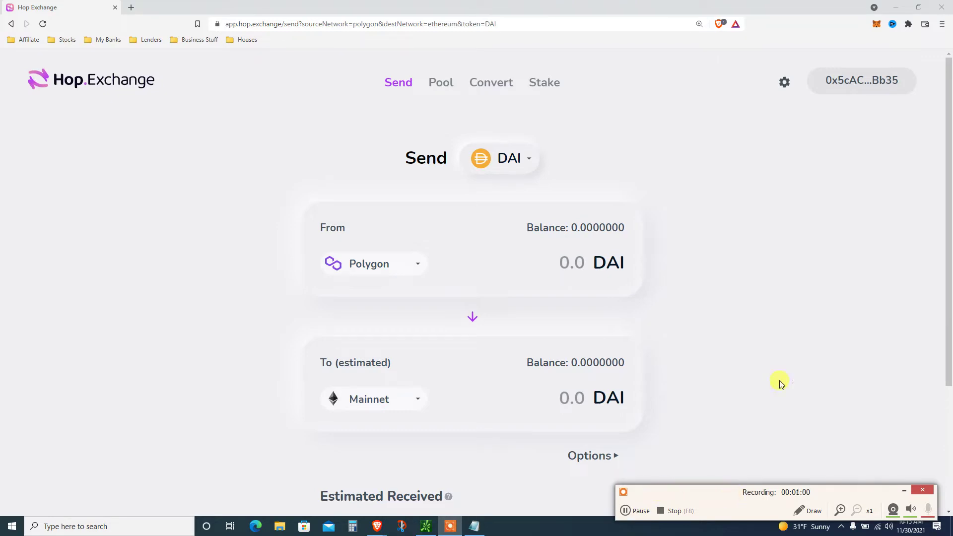
mouse_move(947, 152)
mouse_down()
mouse_move(944, 178)
mouse_move(948, 155)
mouse_up()
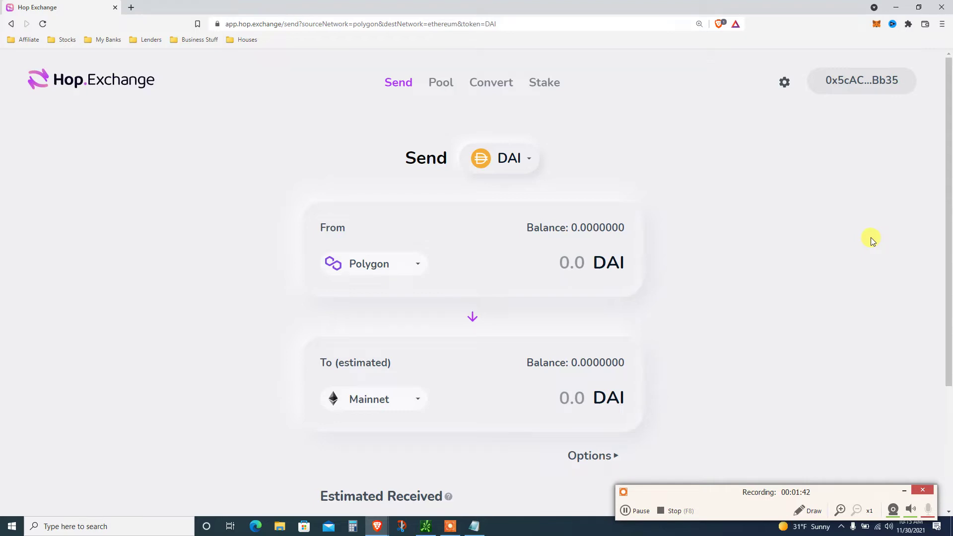
drag(949, 179, 950, 208)
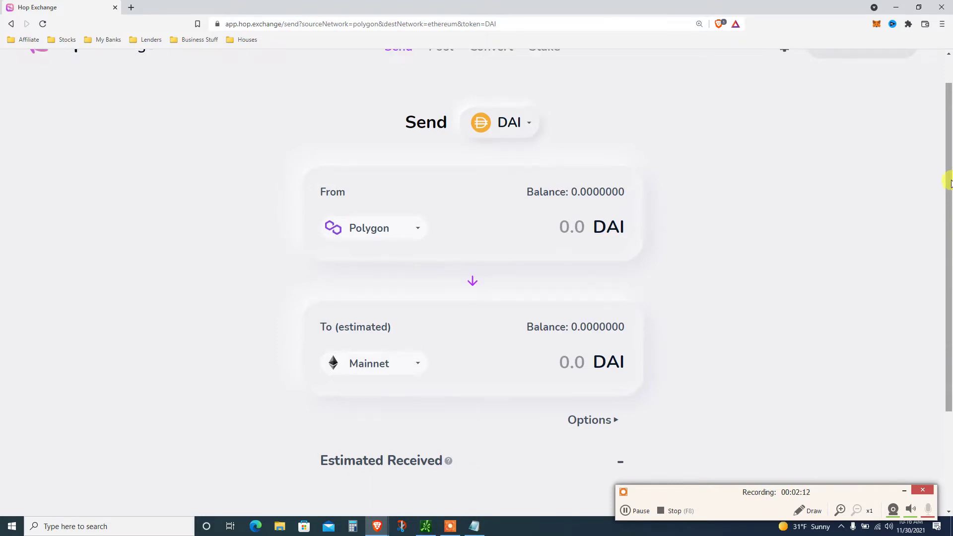
scroll(948, 199, down, 1)
drag(948, 186, 940, 139)
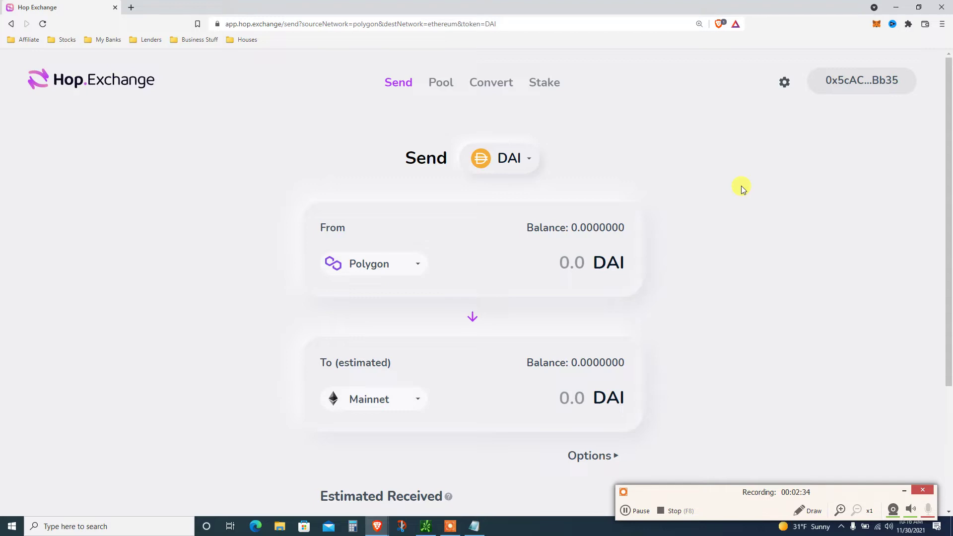
Check the connected MetaMask wallet's MATIC balance on Matic Mainnet and close the wallet.
click(874, 29)
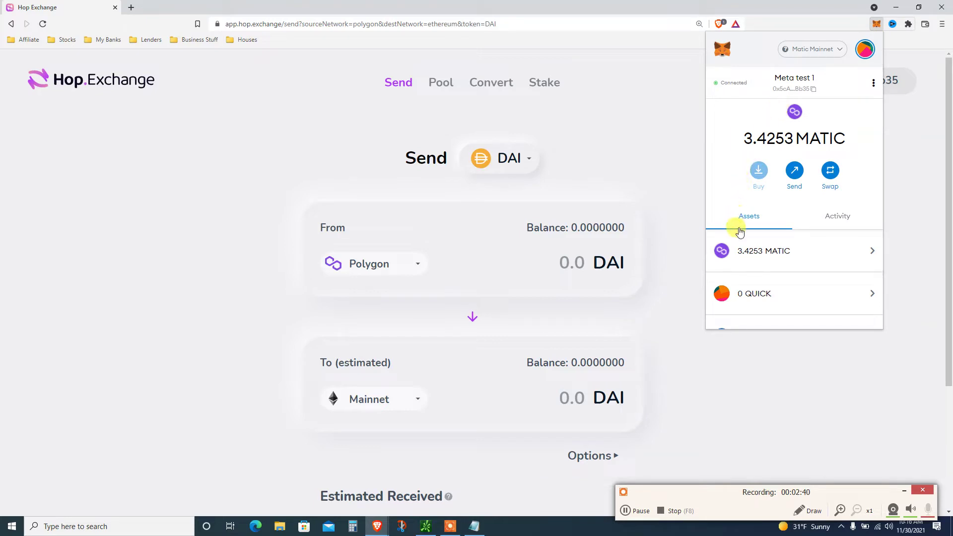
click(664, 183)
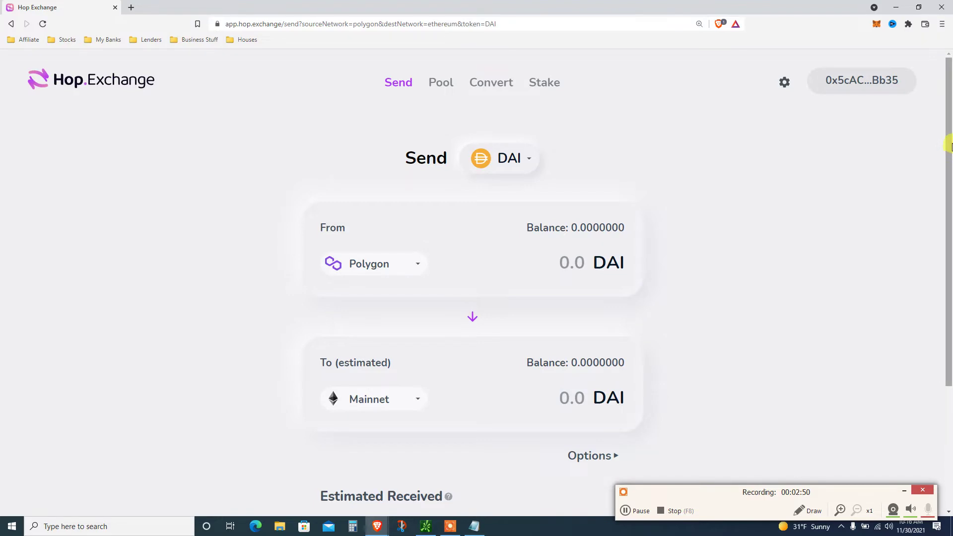
Choose MATIC as the token to send.
mouse_move(946, 139)
mouse_down()
mouse_move(944, 213)
mouse_move(942, 153)
mouse_up()
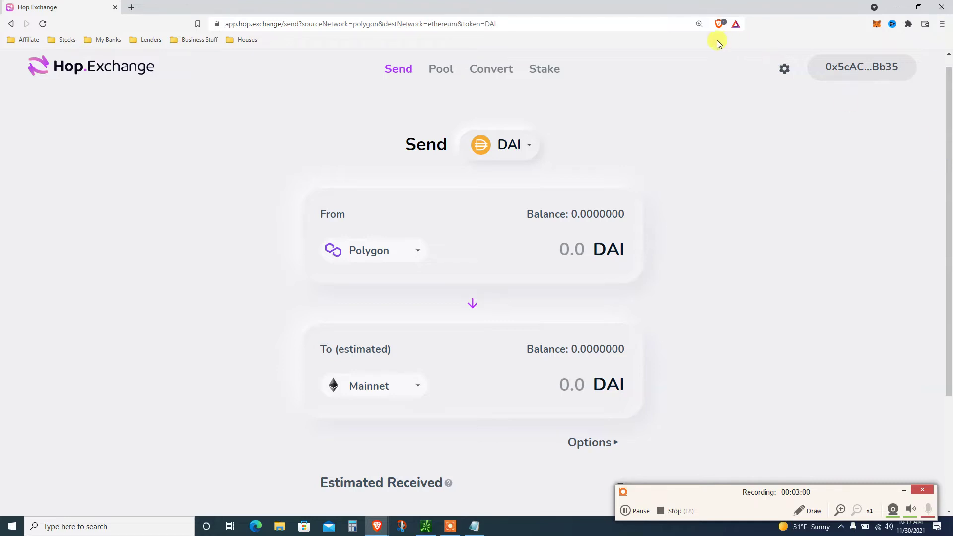
double_click(412, 144)
click(487, 157)
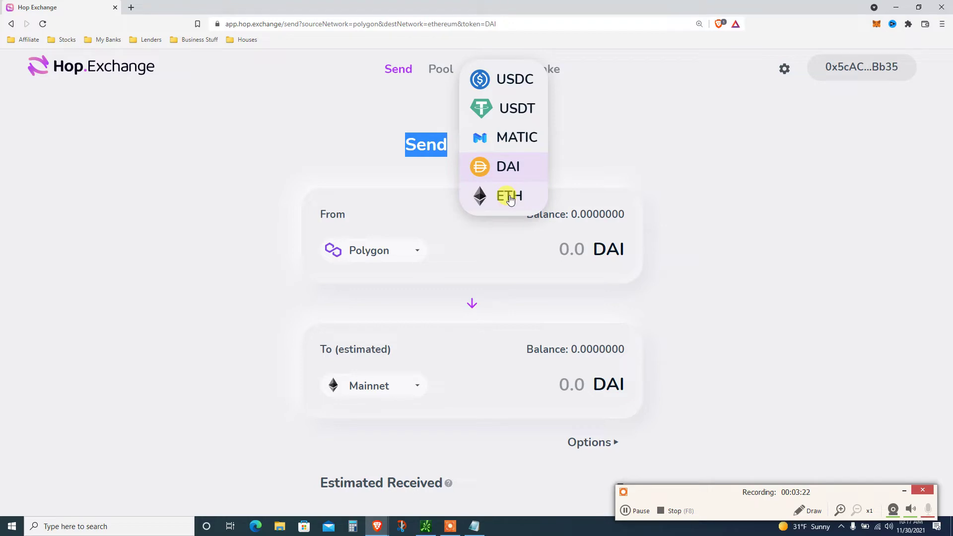
click(517, 142)
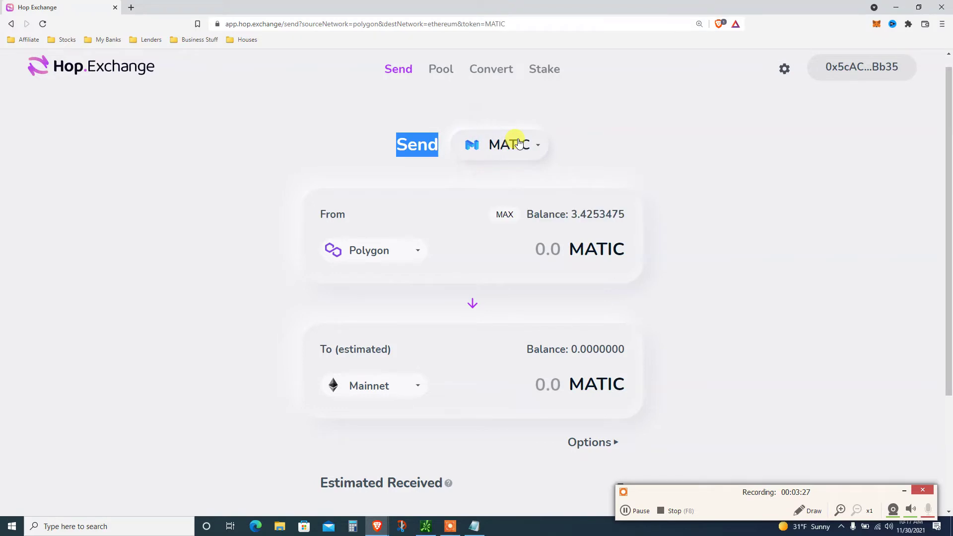
click(637, 185)
Set the amount to send from Polygon to 0.1 MATIC.
drag(949, 191, 944, 158)
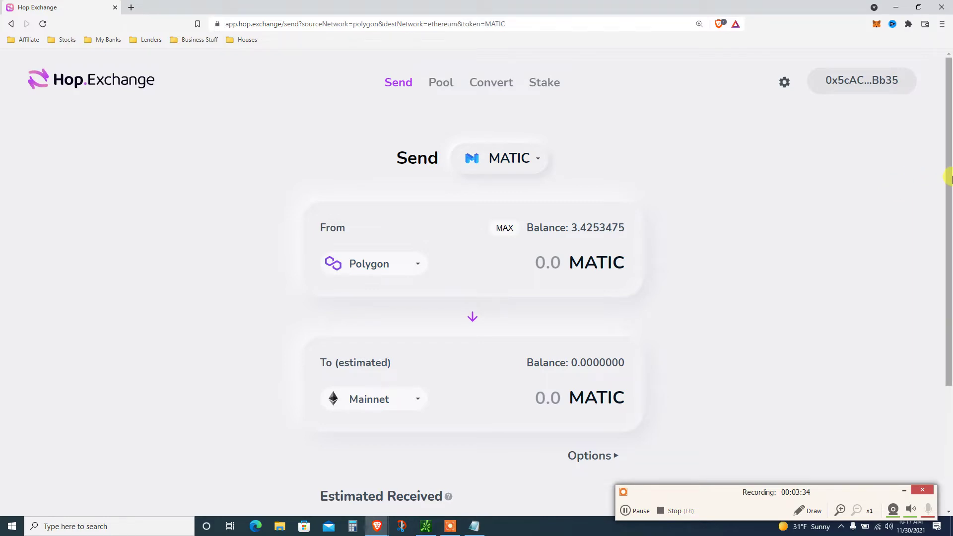
drag(946, 180, 950, 225)
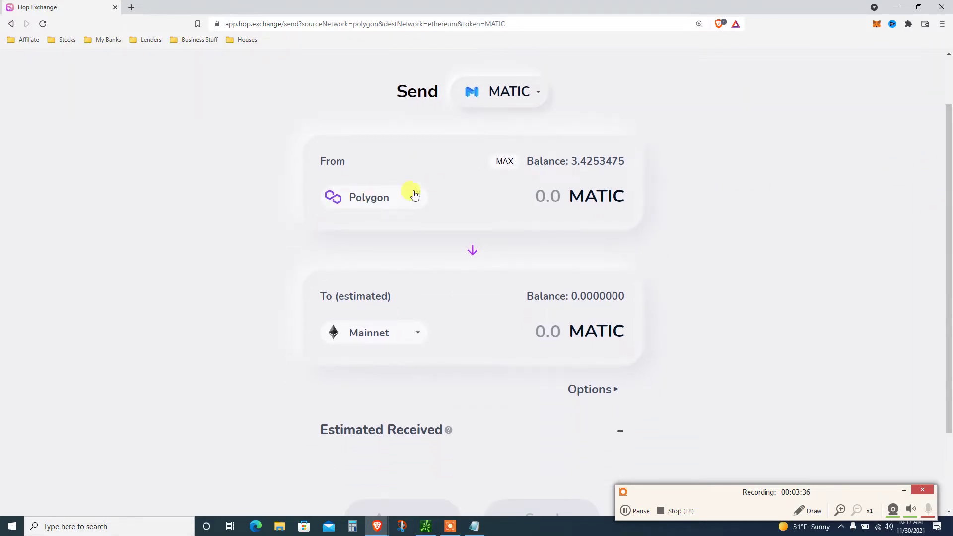
click(505, 163)
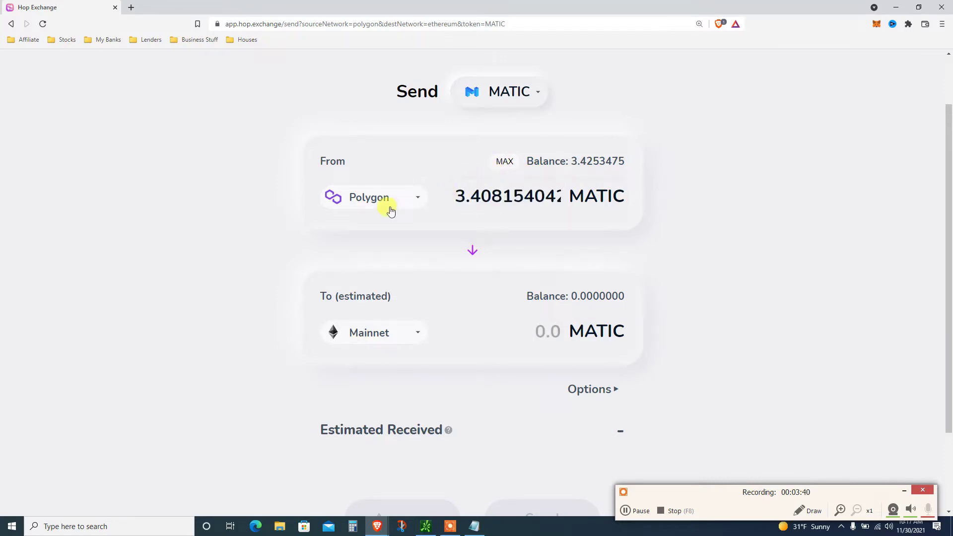
double_click(482, 197)
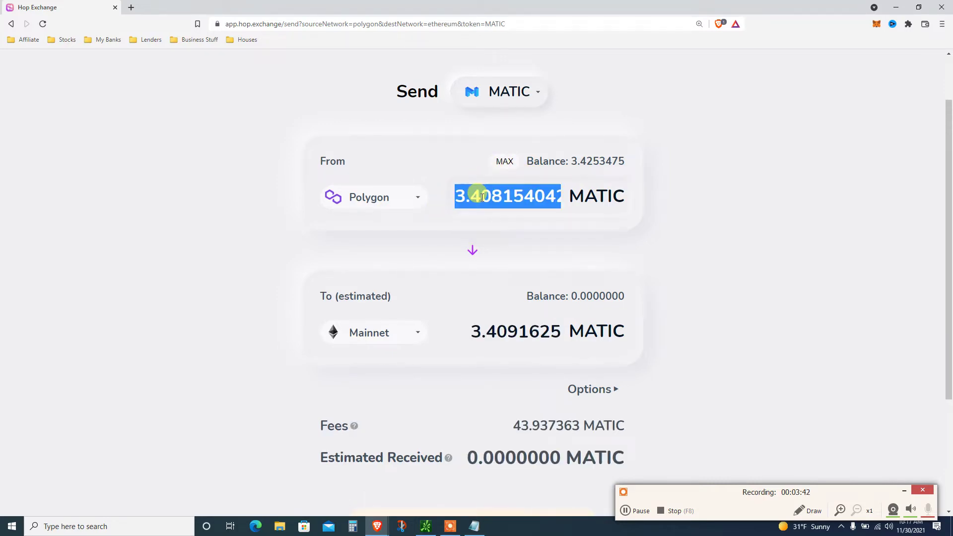
key(BackSpace)
key(BackSpace)
text(0)
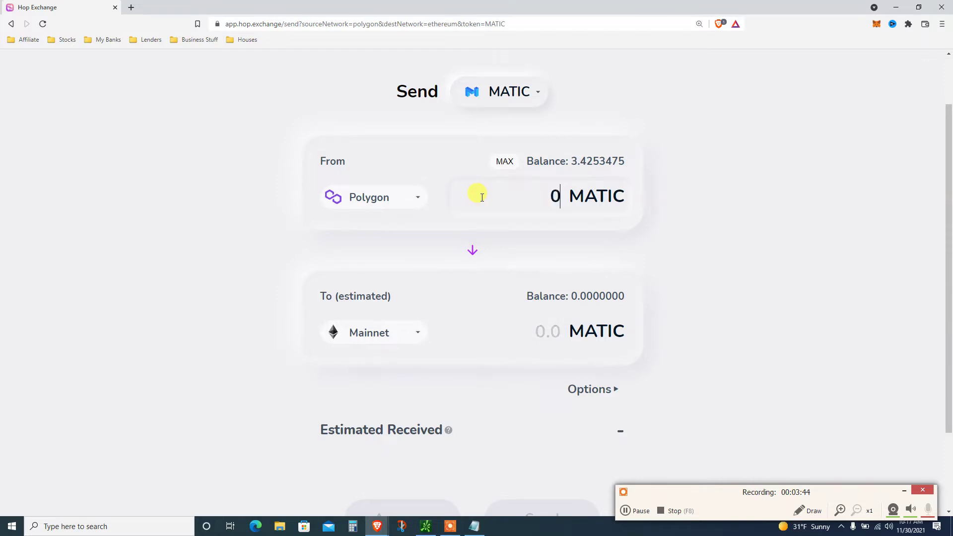
text(.1)
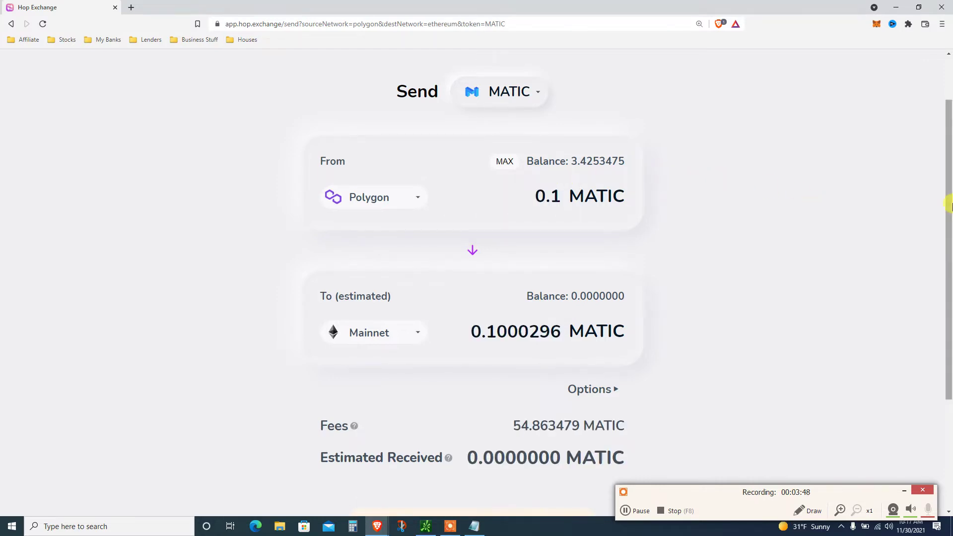
Check the fees for sending MATIC to Mainnet, and try Optimism as the destination network.
drag(948, 204, 948, 249)
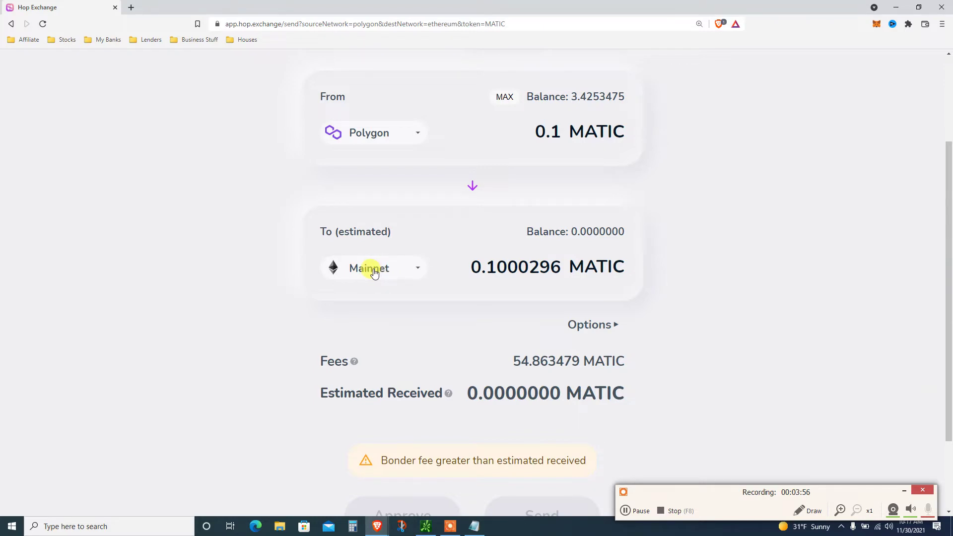
triple_click(516, 362)
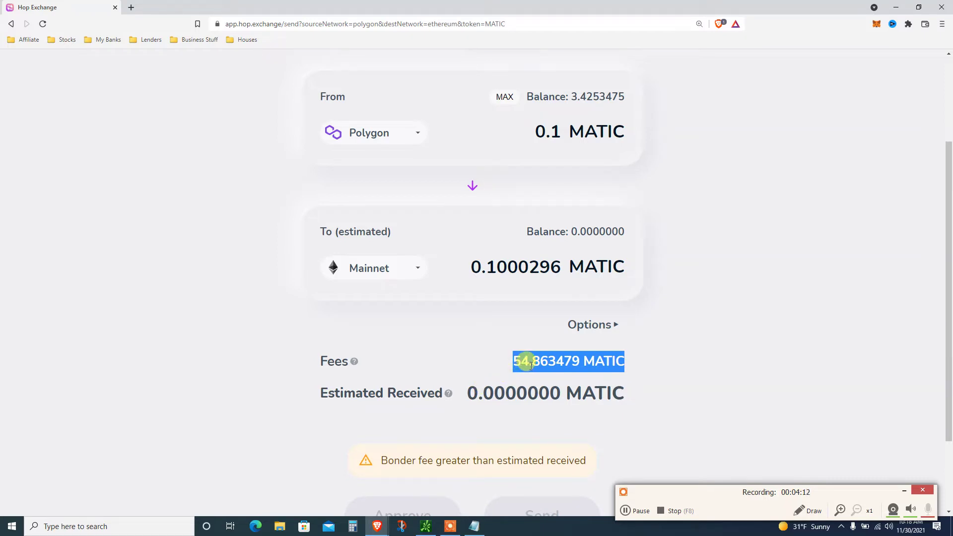
click(401, 269)
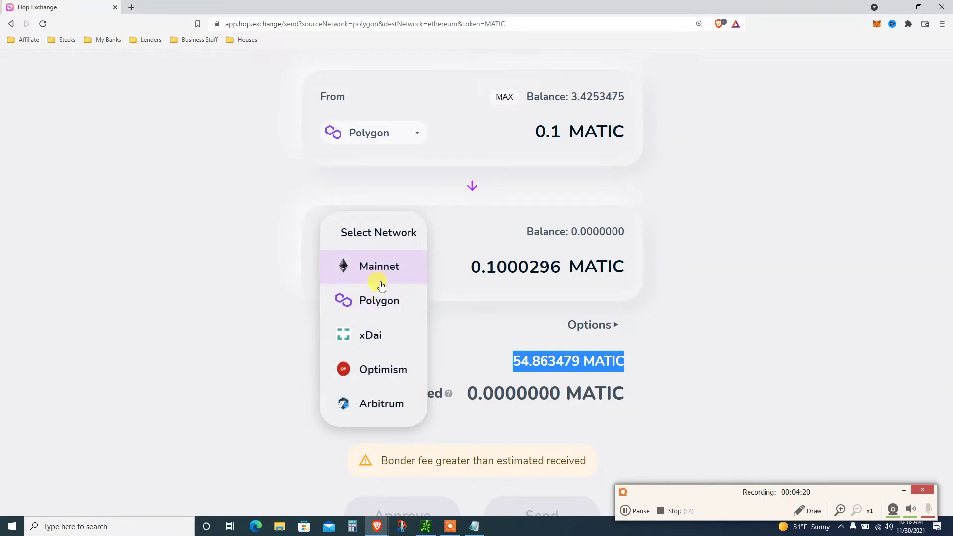
click(382, 375)
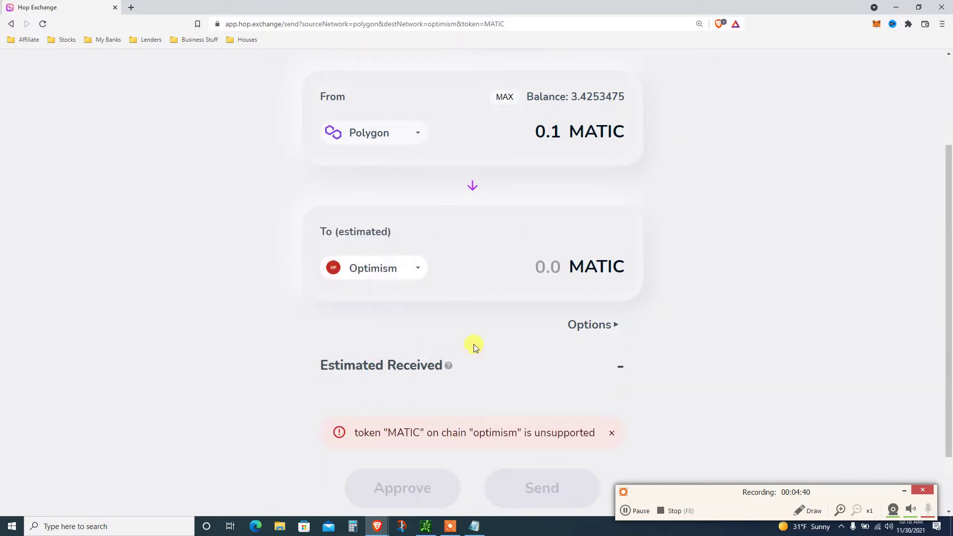
triple_click(401, 429)
click(401, 430)
Set the destination network to Arbitrum and change the token to send to ETH.
click(389, 270)
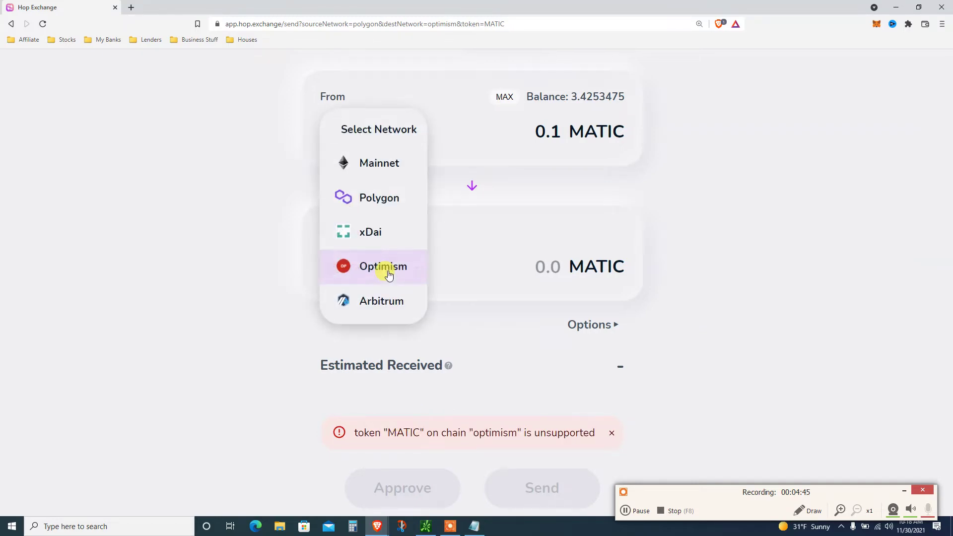
click(377, 301)
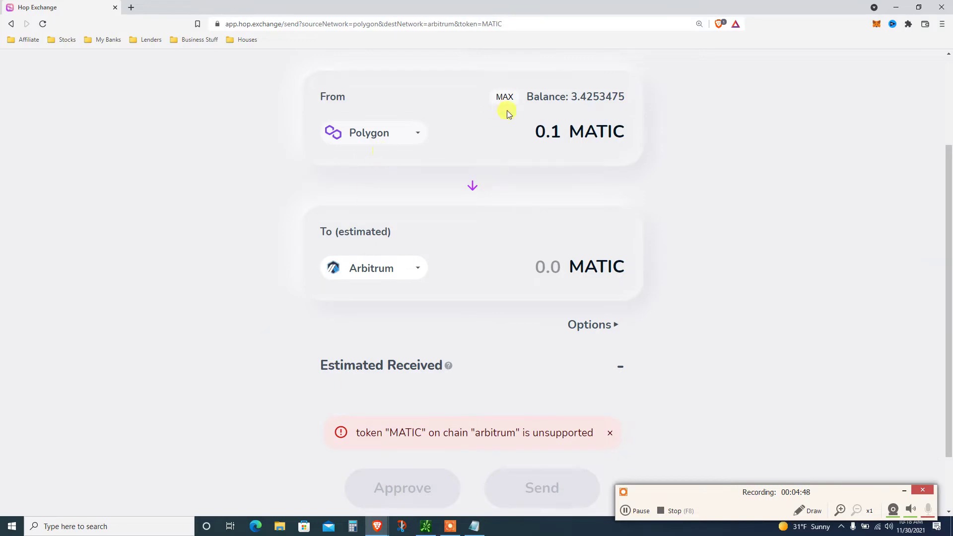
drag(949, 187, 927, 123)
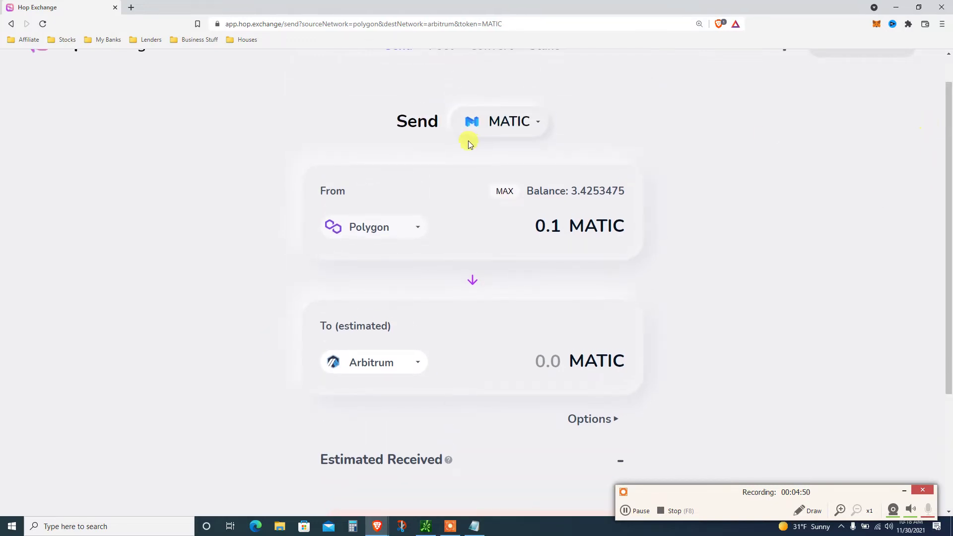
click(482, 123)
click(497, 194)
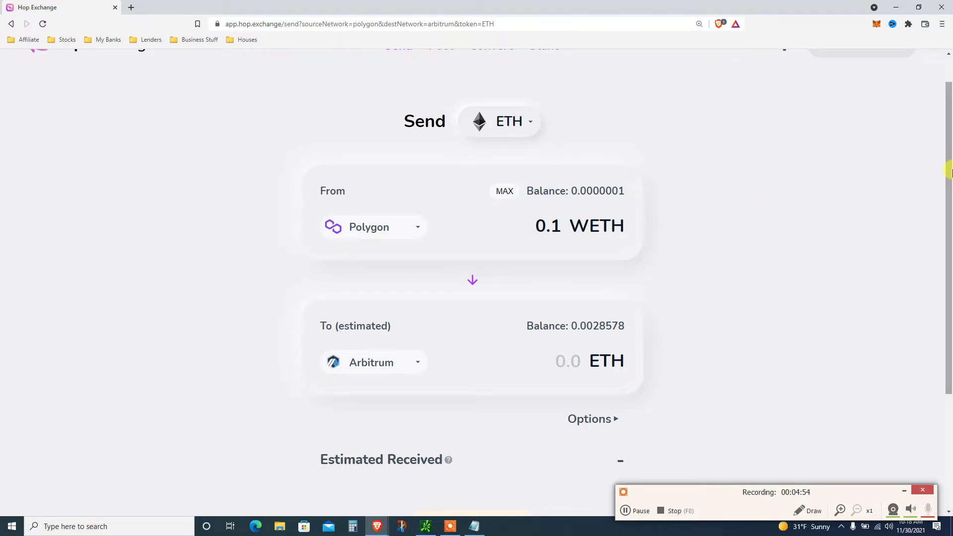
Examine the fees and estimated received amount for sending 0.1 WETH from Polygon to Arbitrum.
scroll(902, 232, down, 2)
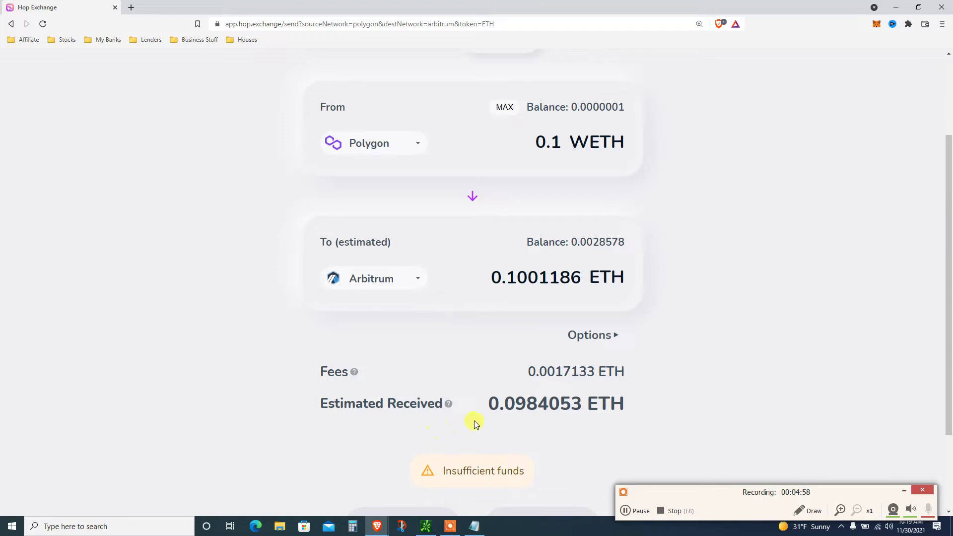
double_click(544, 373)
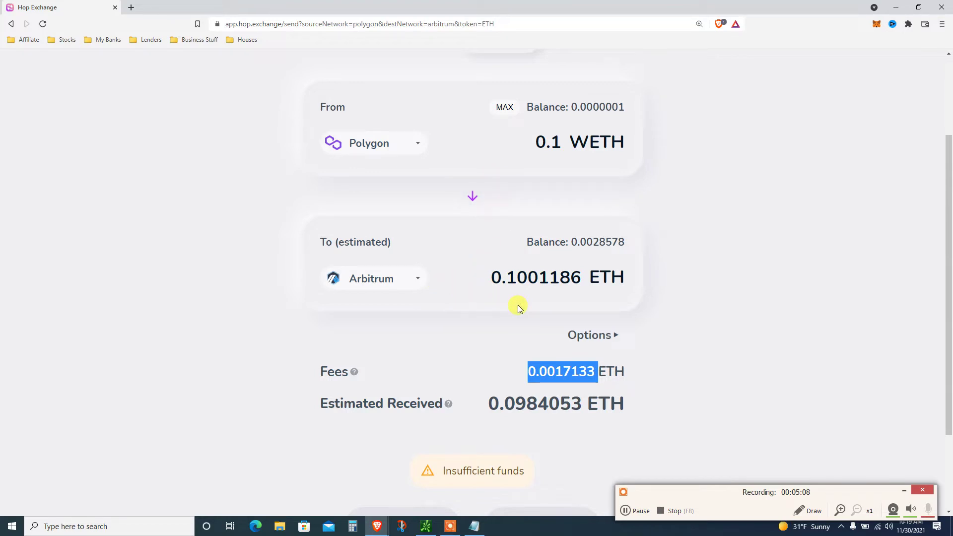
drag(949, 230, 949, 268)
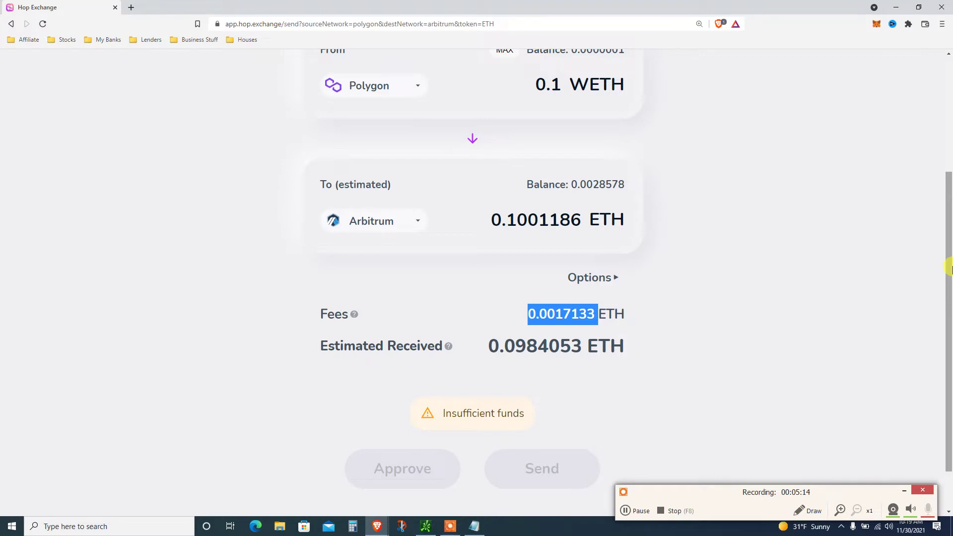
triple_click(570, 315)
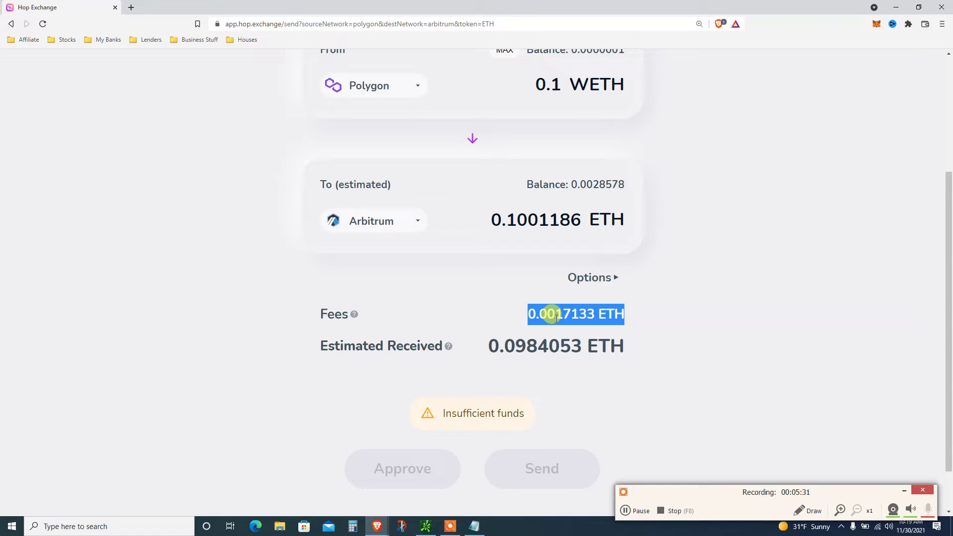
click(556, 316)
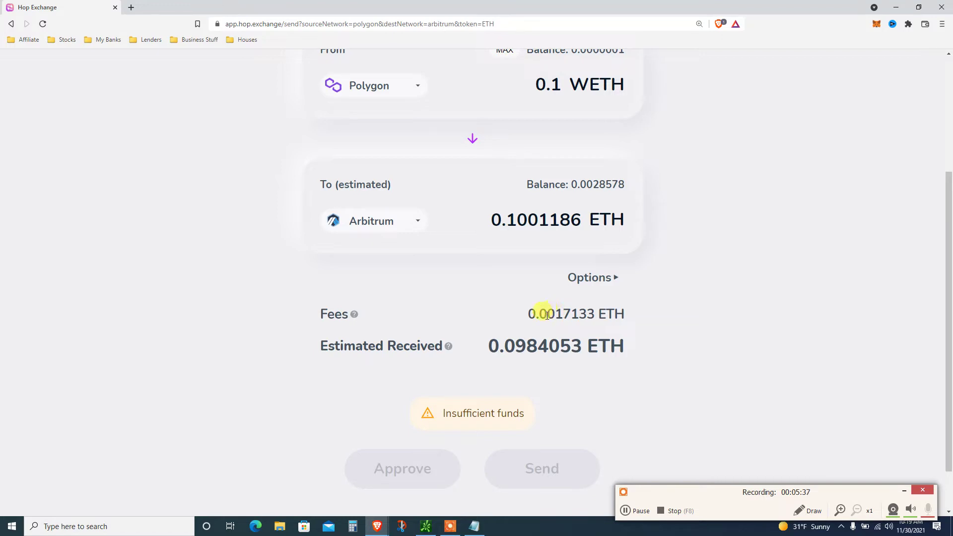
mouse_move(544, 315)
mouse_down()
mouse_move(555, 316)
mouse_move(532, 314)
mouse_move(546, 312)
mouse_up()
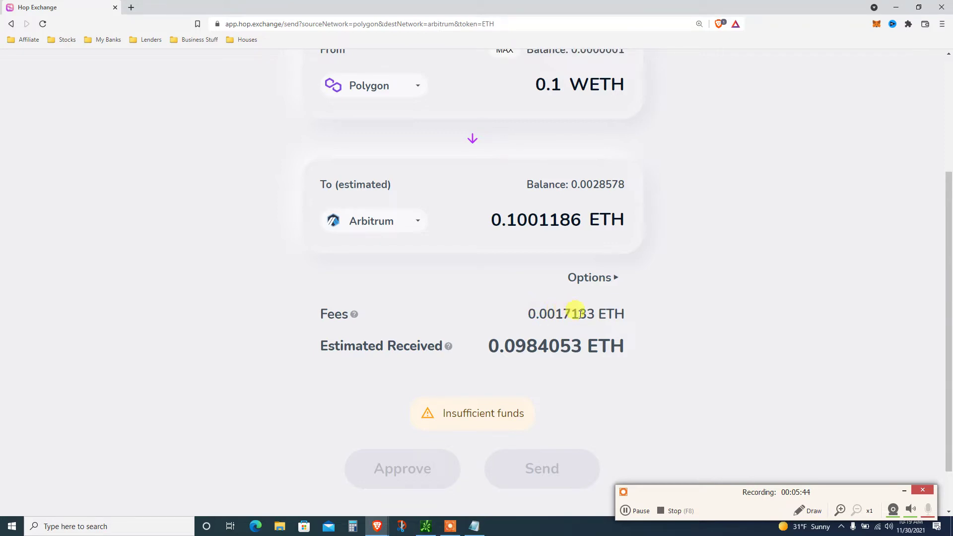
drag(948, 301, 946, 254)
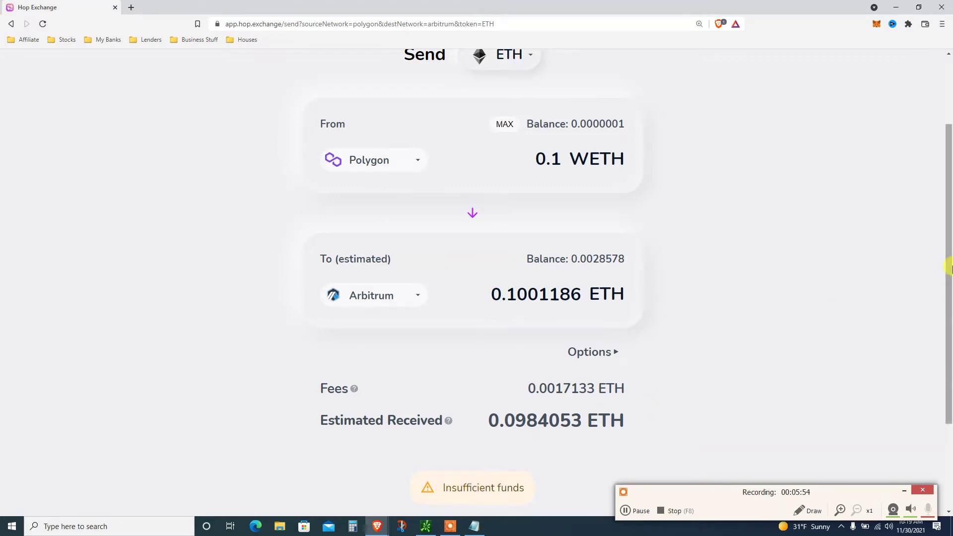
drag(947, 268, 950, 234)
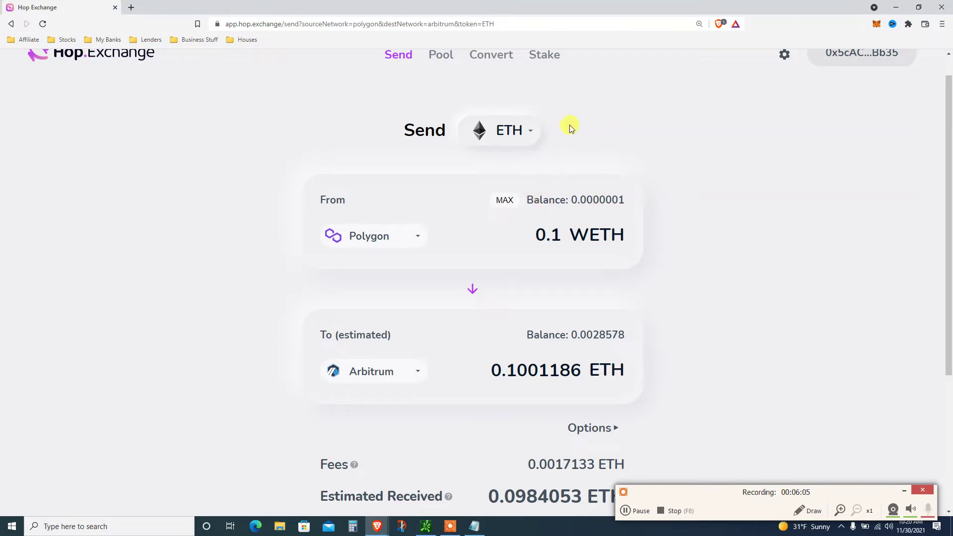
Review the available tokens and source networks, keeping ETH and Polygon selected.
click(525, 142)
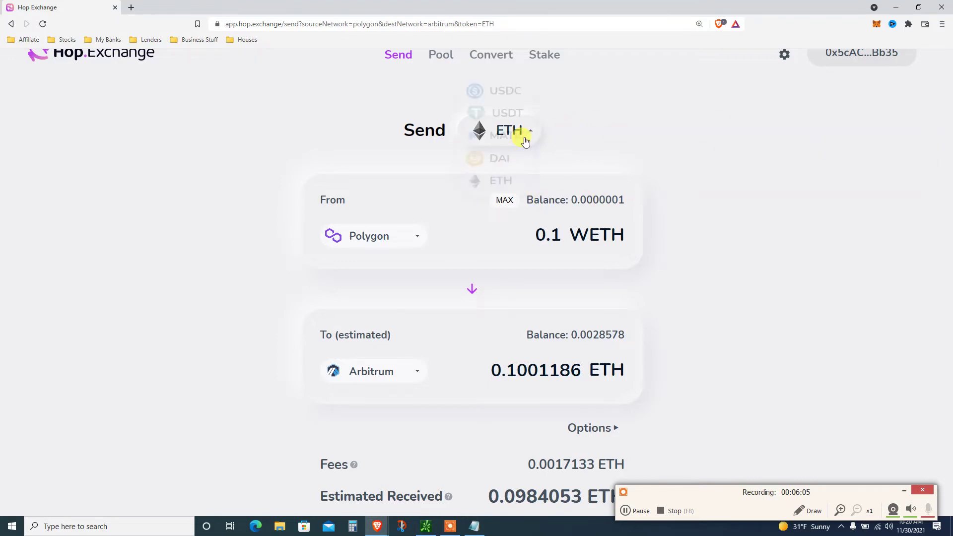
click(701, 139)
click(373, 236)
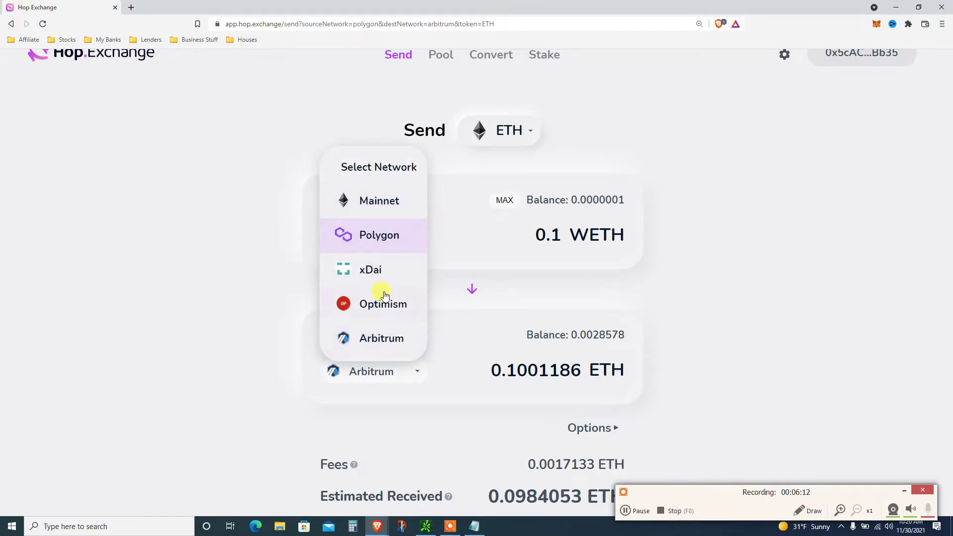
click(900, 256)
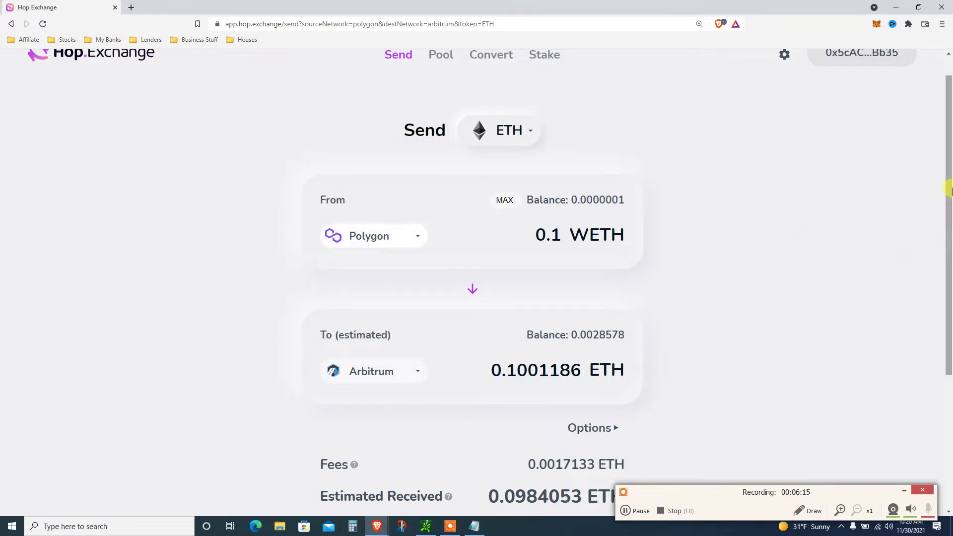
Set the destination network to Optimism and check the fees and estimated amount for sending 0.1 WETH.
drag(948, 188, 949, 259)
click(394, 273)
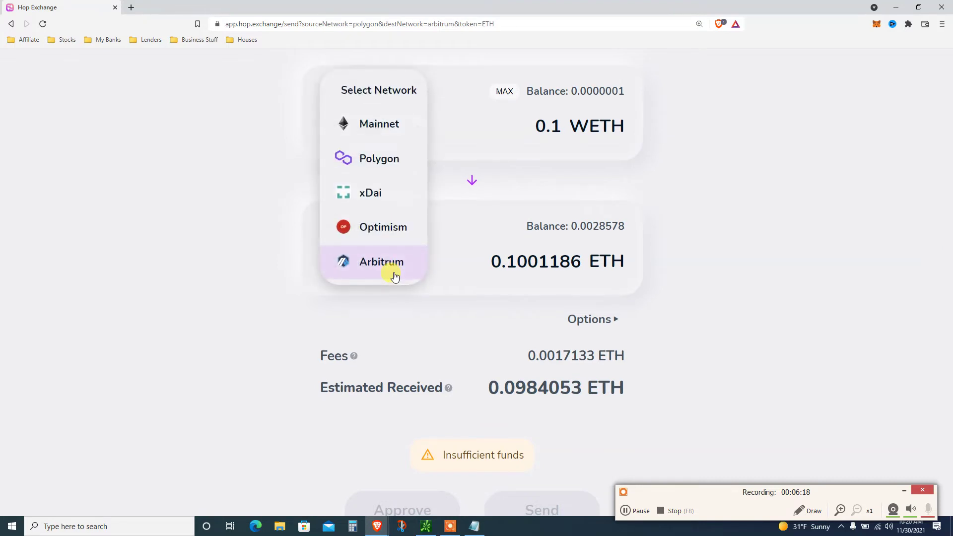
click(387, 240)
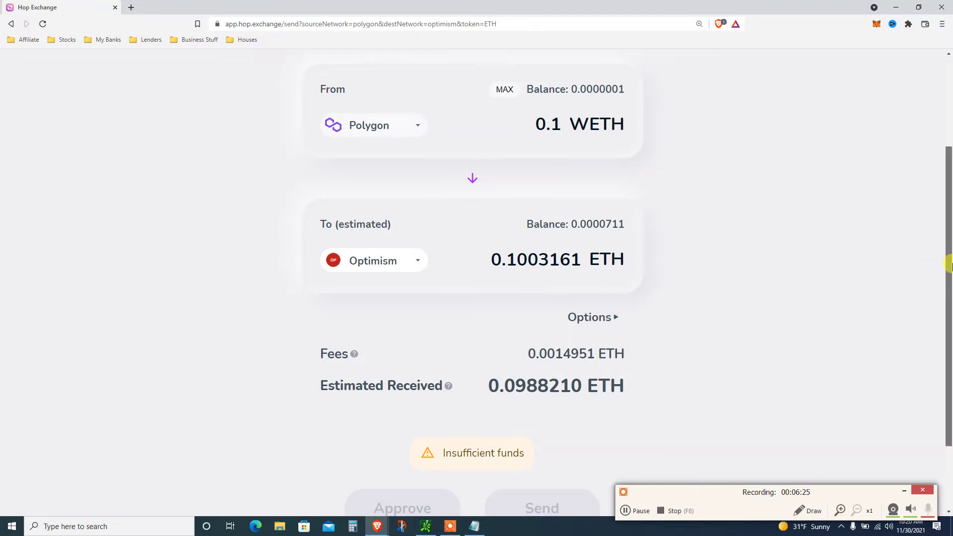
scroll(699, 279, down, 1)
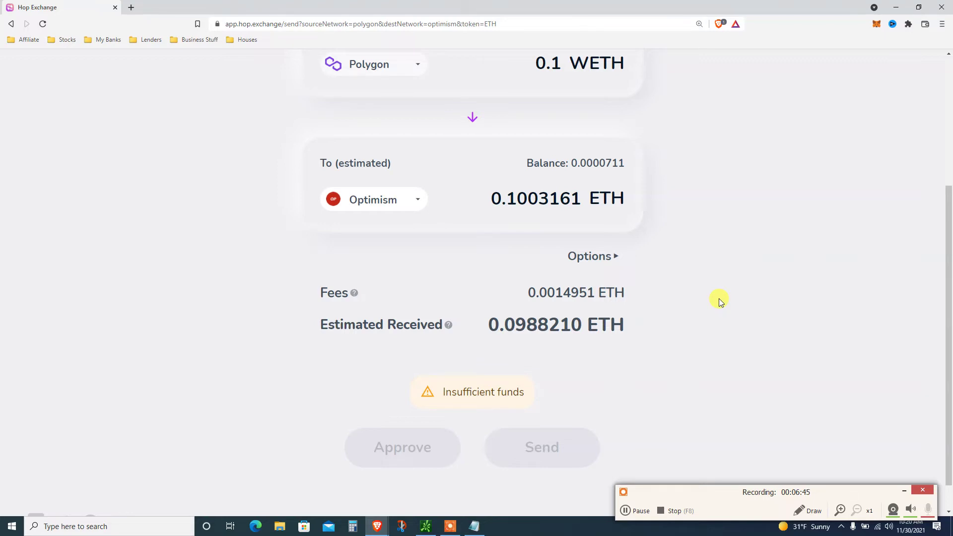
Look through the tokens and source networks offered for a transfer to Optimism, leaving the selections as they are.
drag(948, 306, 948, 293)
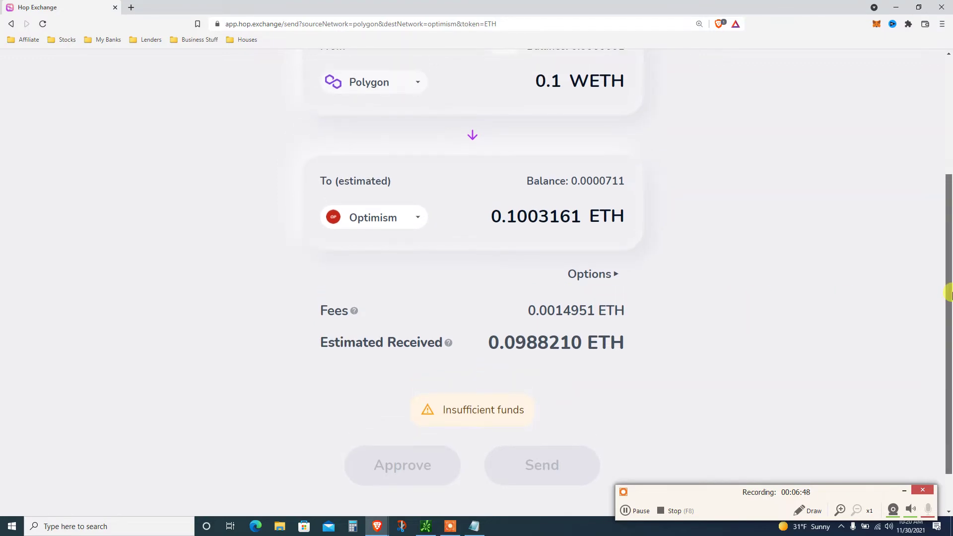
drag(948, 294, 948, 283)
drag(944, 229, 931, 187)
click(496, 142)
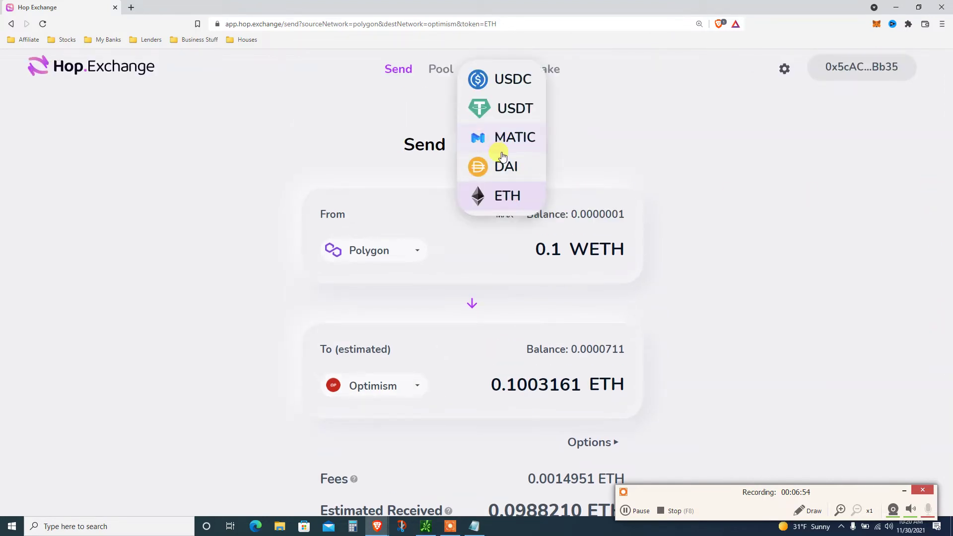
click(738, 160)
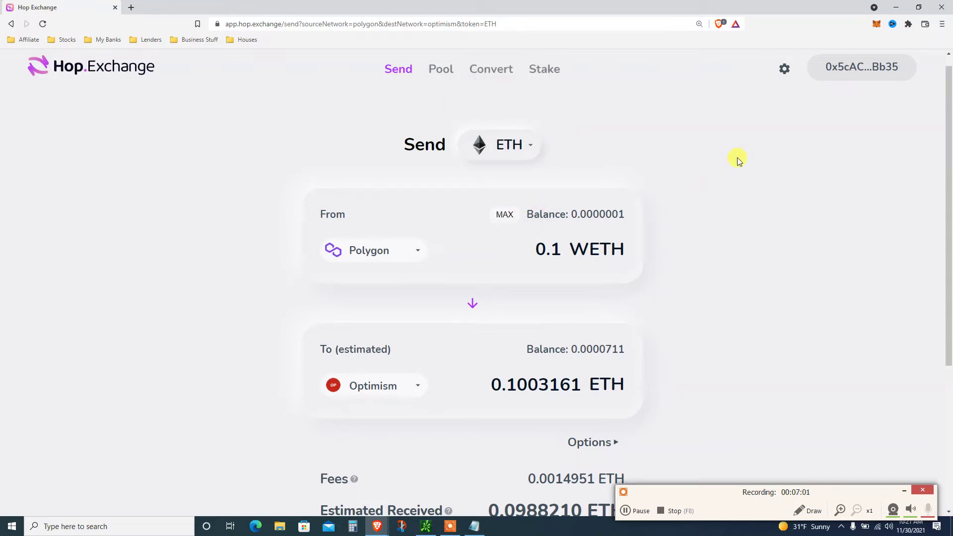
drag(948, 147, 948, 206)
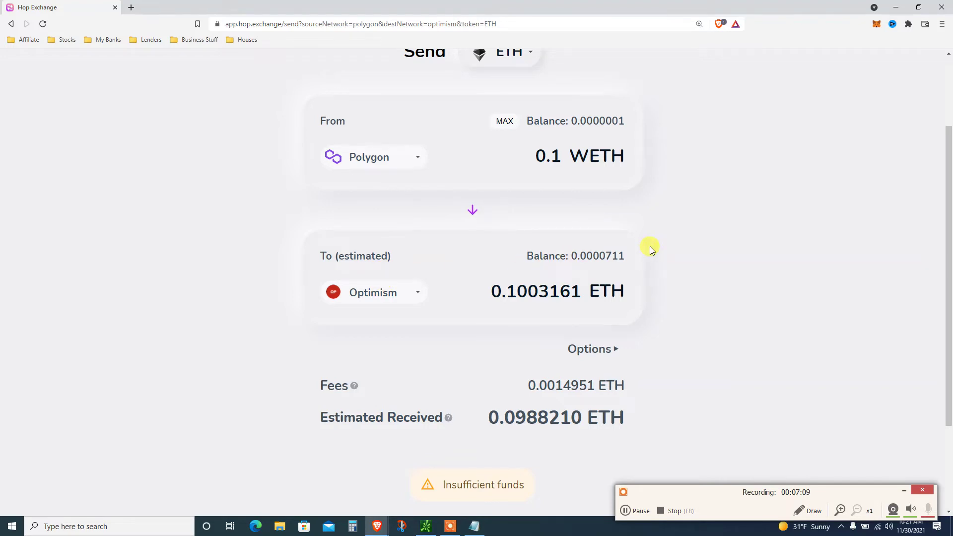
click(356, 157)
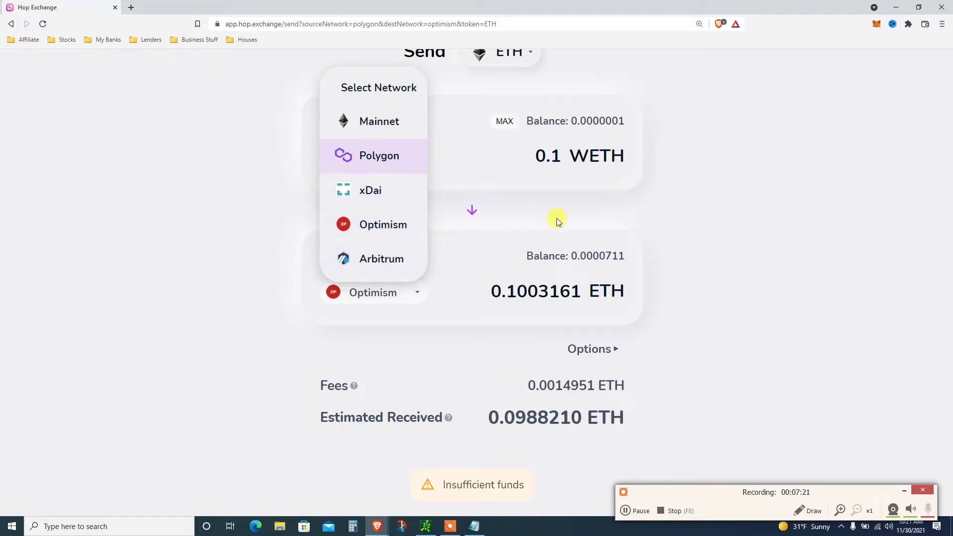
click(832, 272)
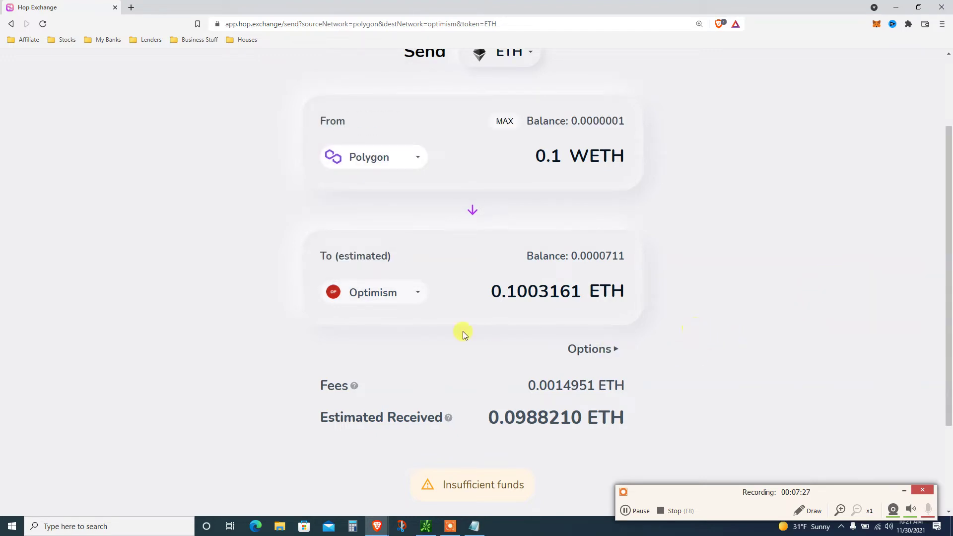
drag(949, 311, 949, 297)
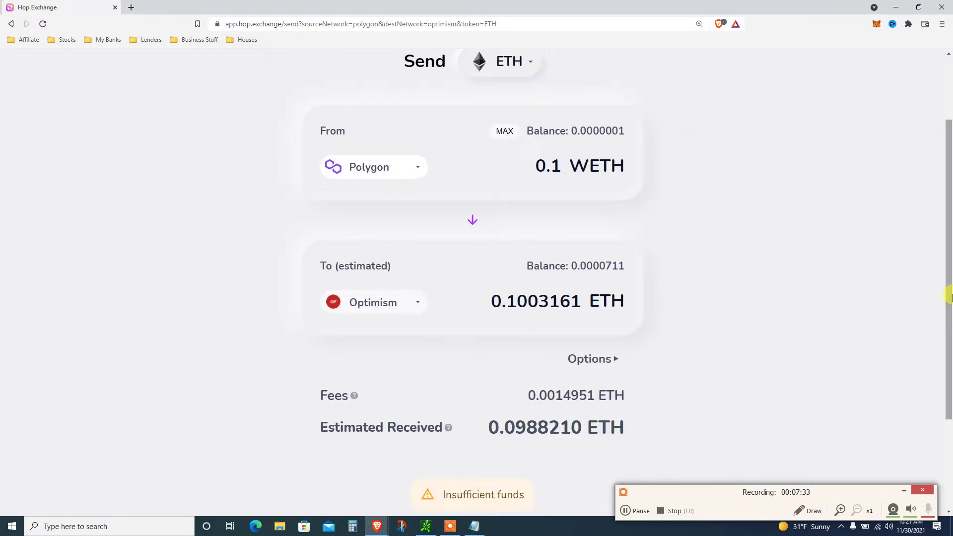
drag(949, 296, 949, 274)
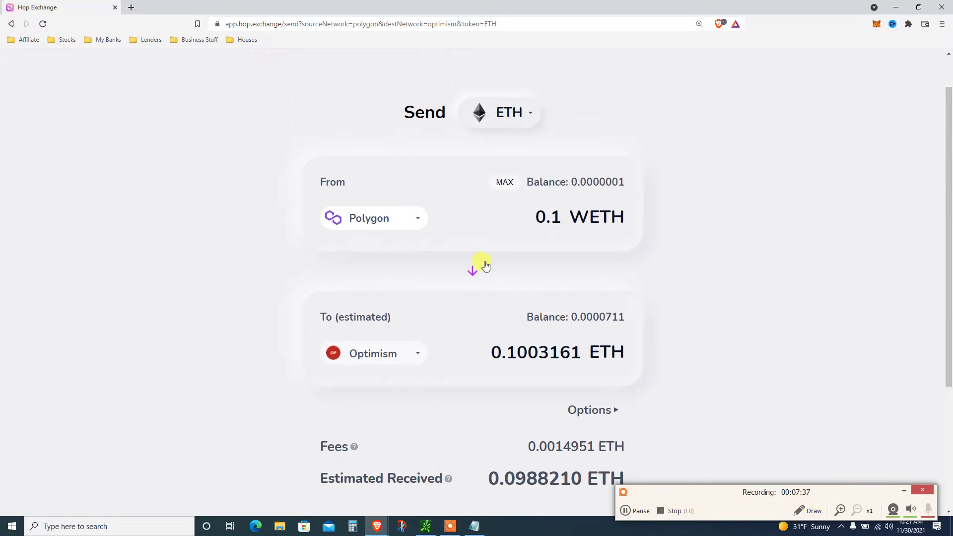
drag(948, 231, 949, 263)
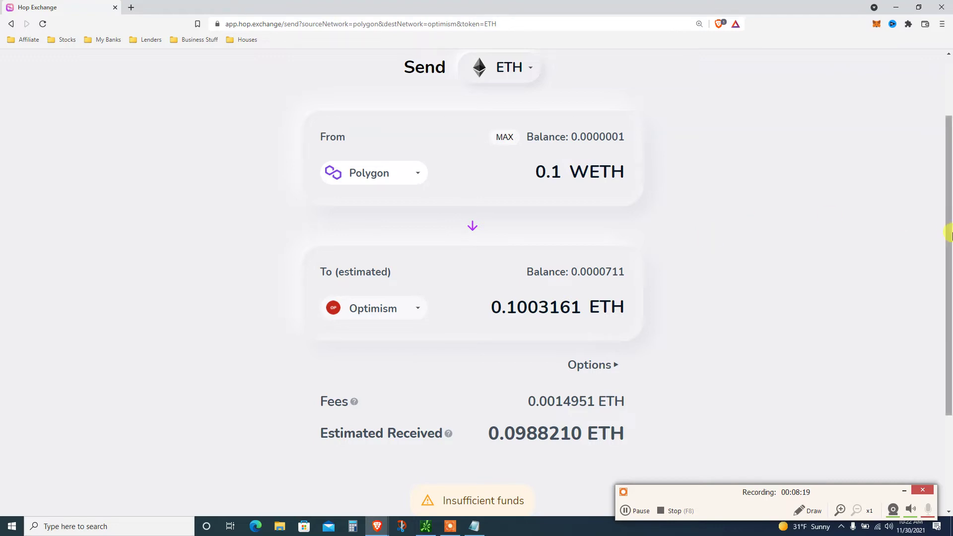
Open the Pool page for adding liquidity and set the token to USDC.
drag(949, 234, 925, 144)
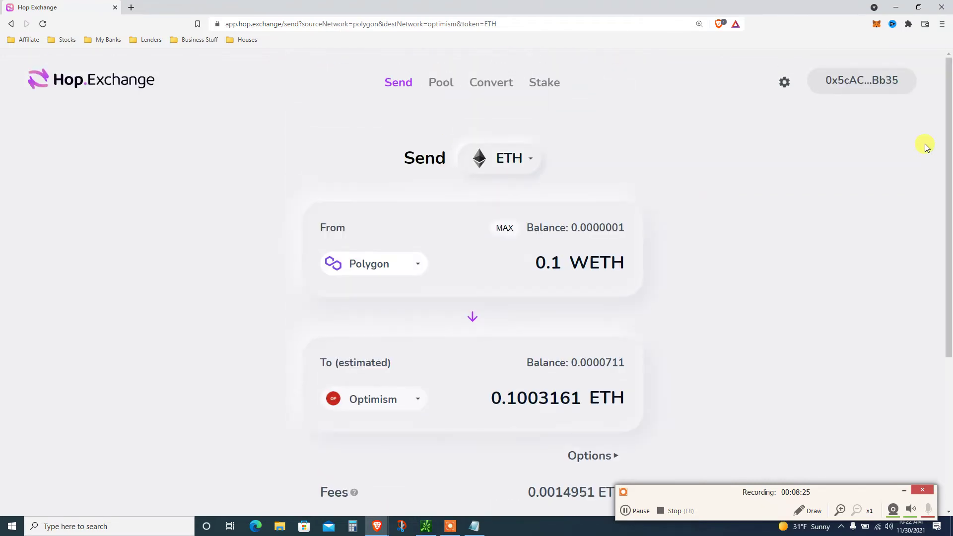
click(439, 86)
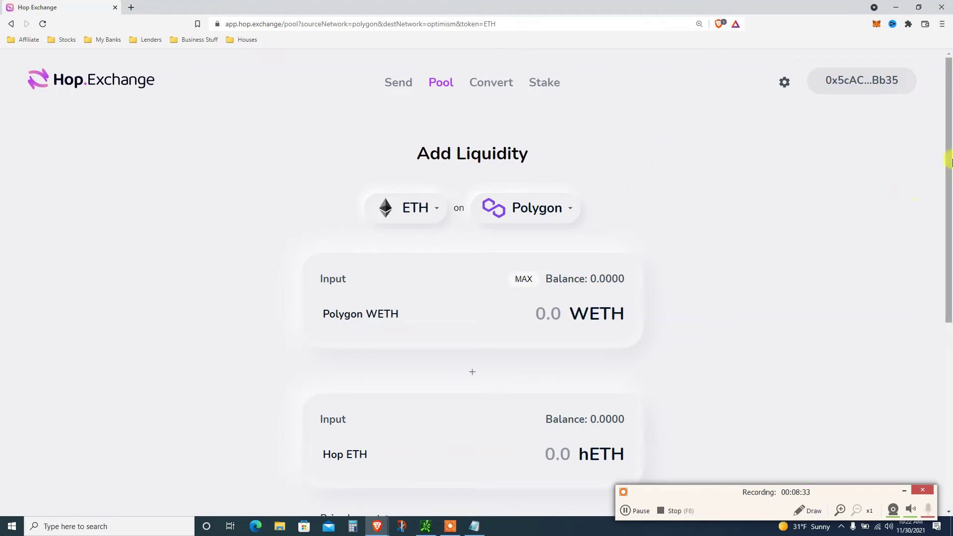
drag(949, 149, 894, 141)
click(423, 211)
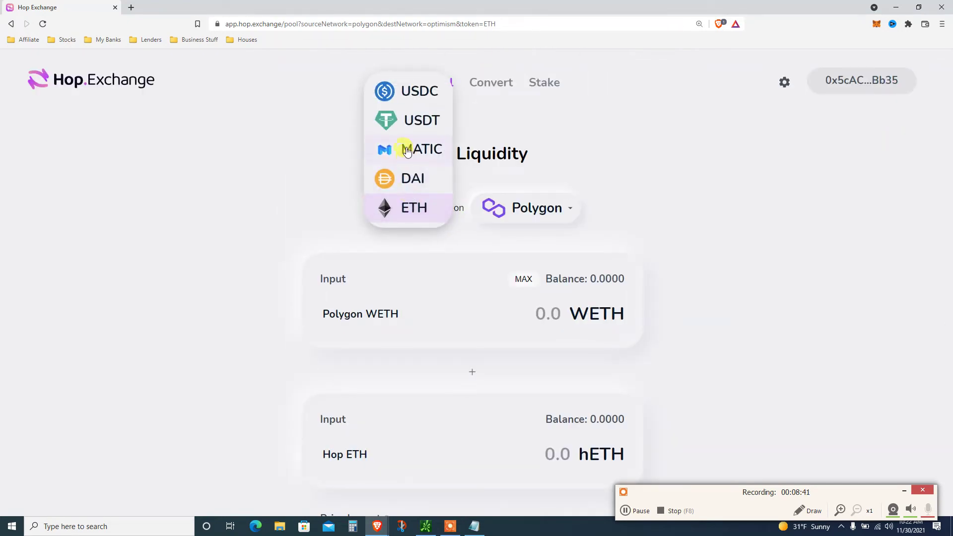
click(410, 94)
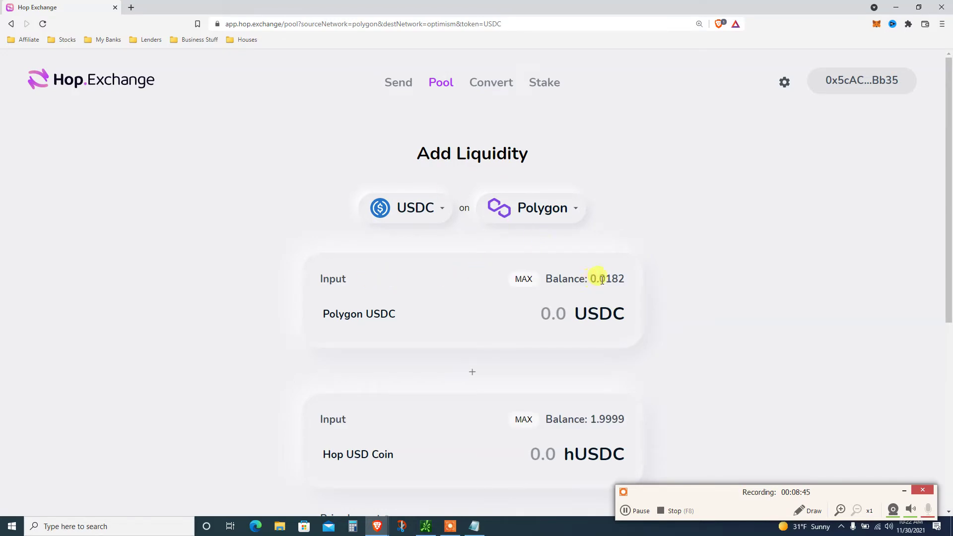
Examine the USDC and hUSDC inputs and the pool statistics for the Polygon pool.
scroll(627, 305, down, 3)
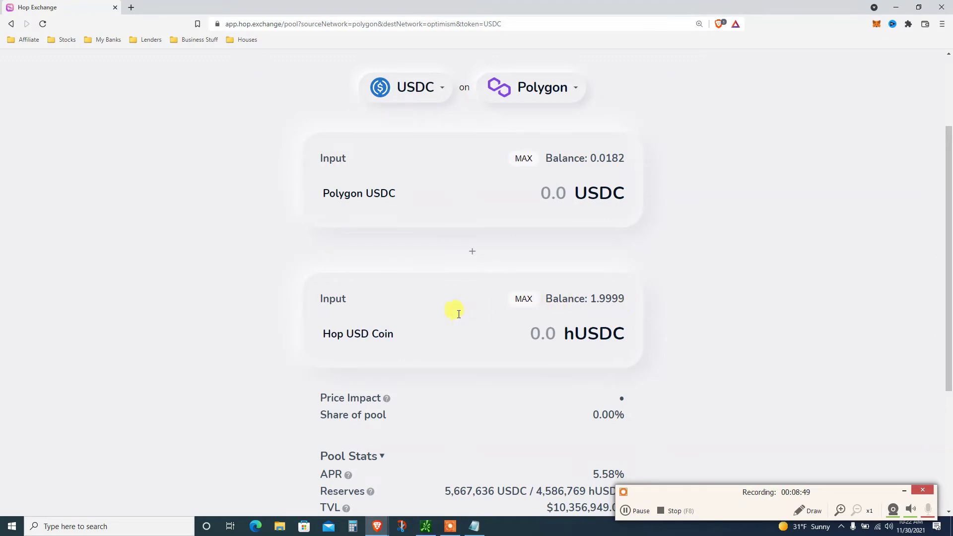
drag(571, 342, 613, 335)
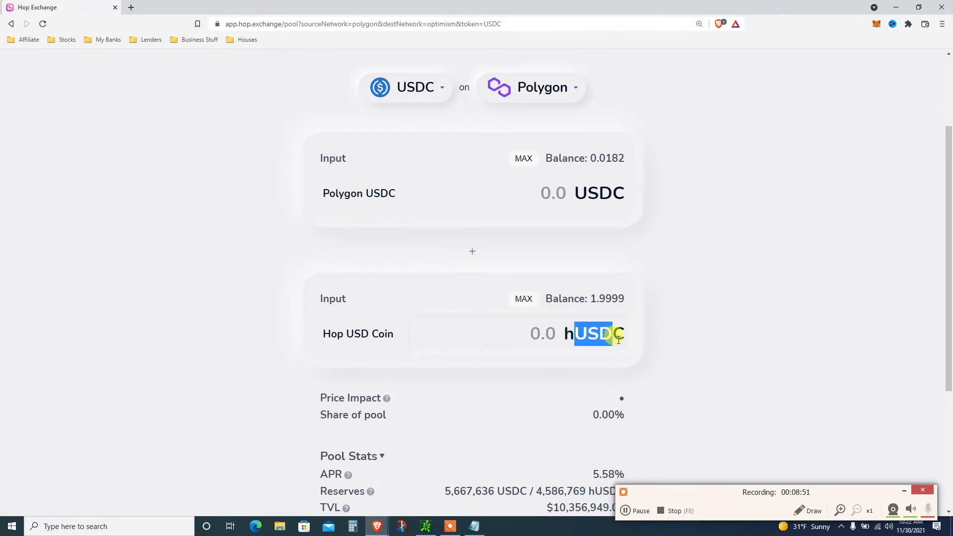
scroll(945, 211, up, 2)
scroll(944, 211, up, 1)
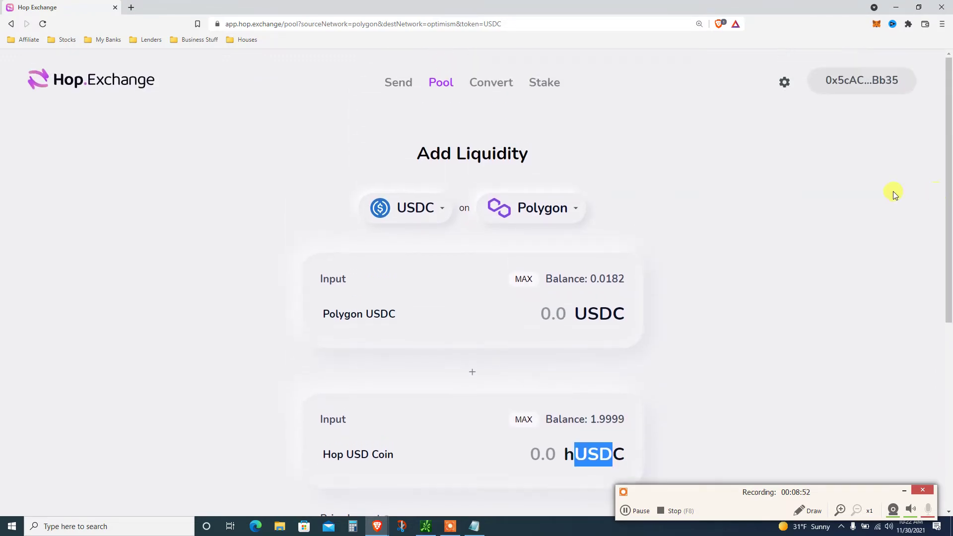
Switch the USDC liquidity pool's network to Optimism and examine its inputs and pool statistics.
click(558, 208)
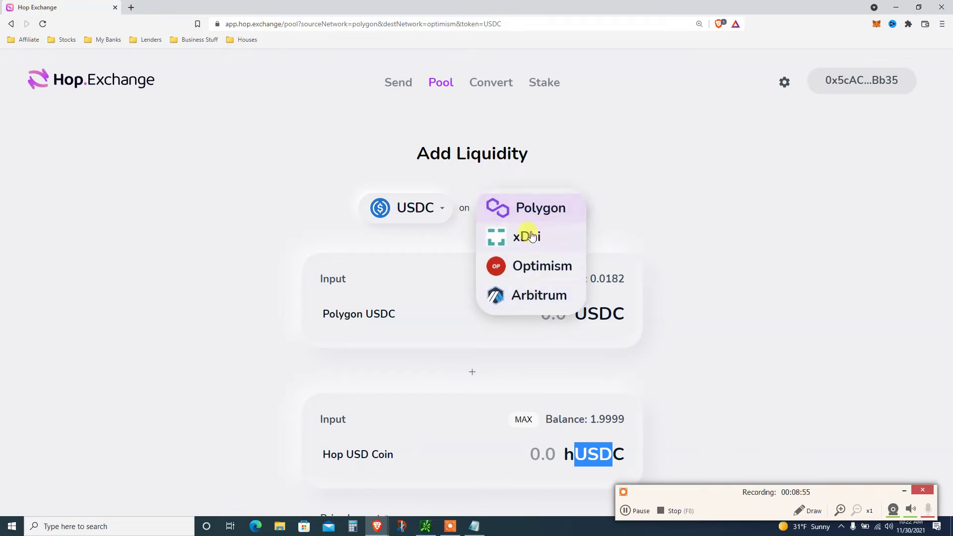
click(532, 271)
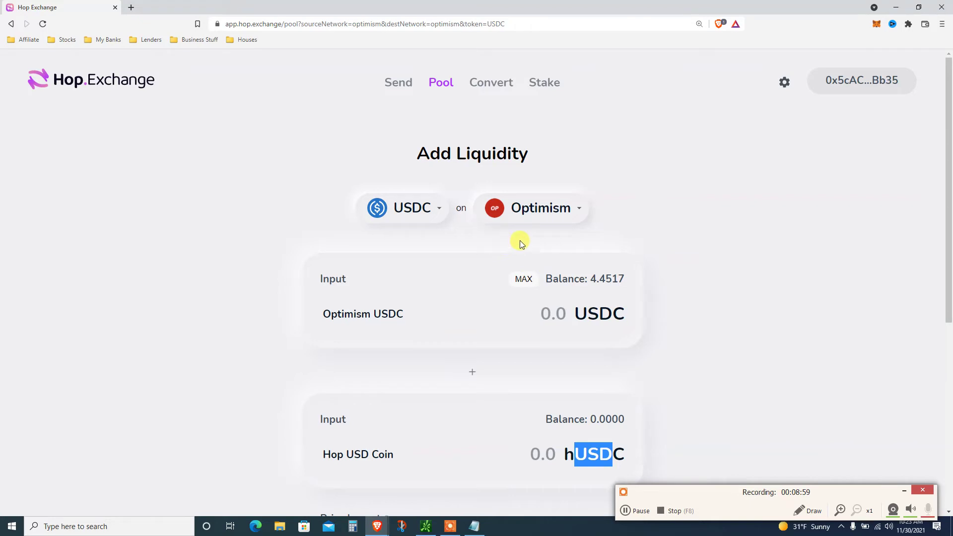
scroll(948, 272, down, 1)
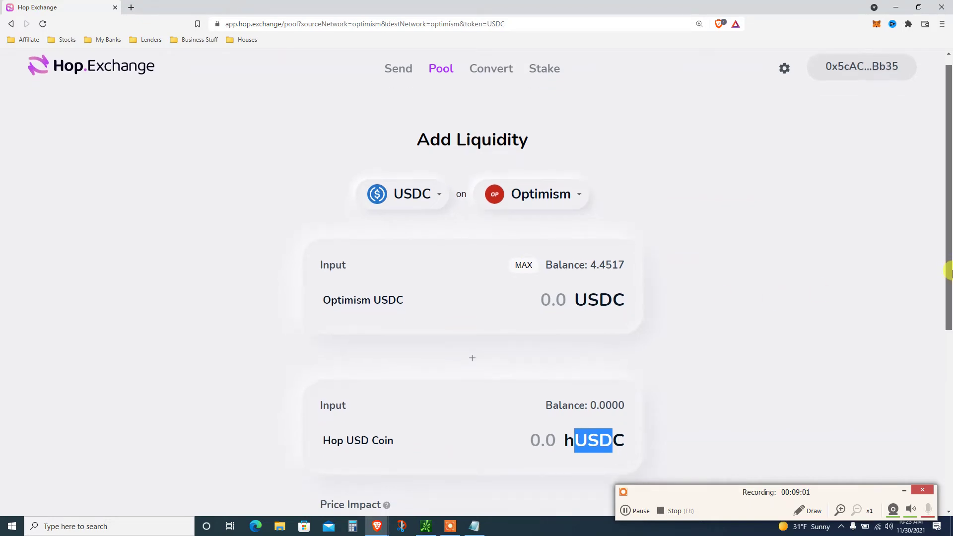
scroll(949, 272, down, 3)
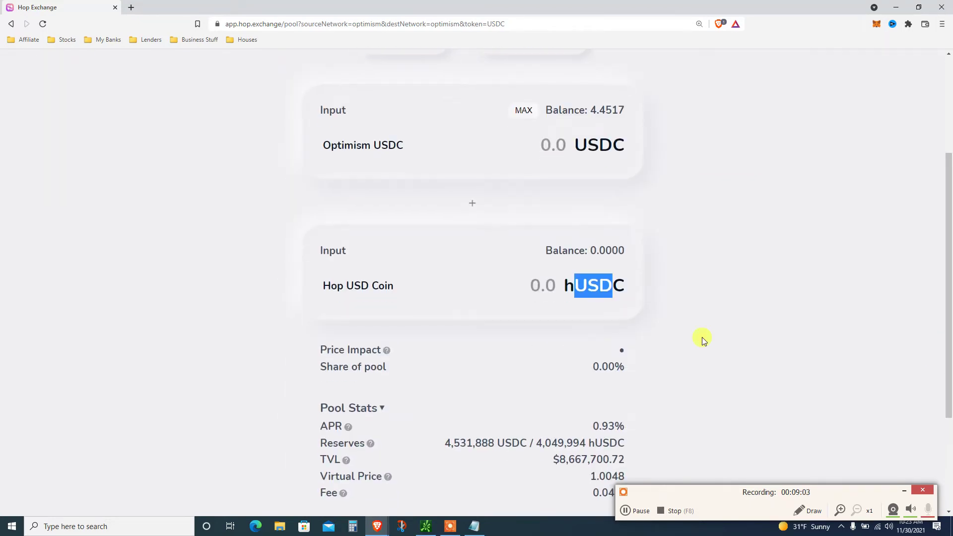
click(589, 298)
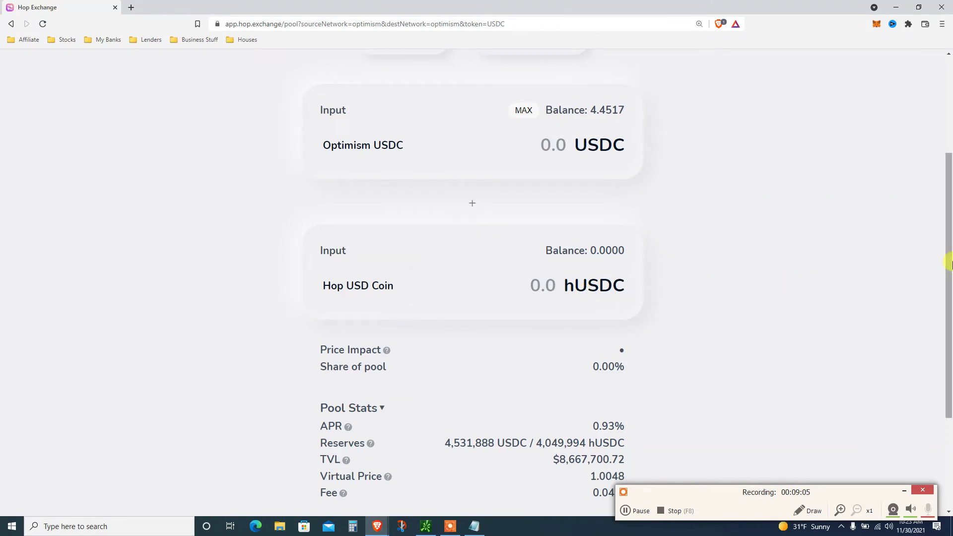
Try Arbitrum as the USDC liquidity pool's network, and switch the pool back to Polygon.
drag(947, 259, 906, 198)
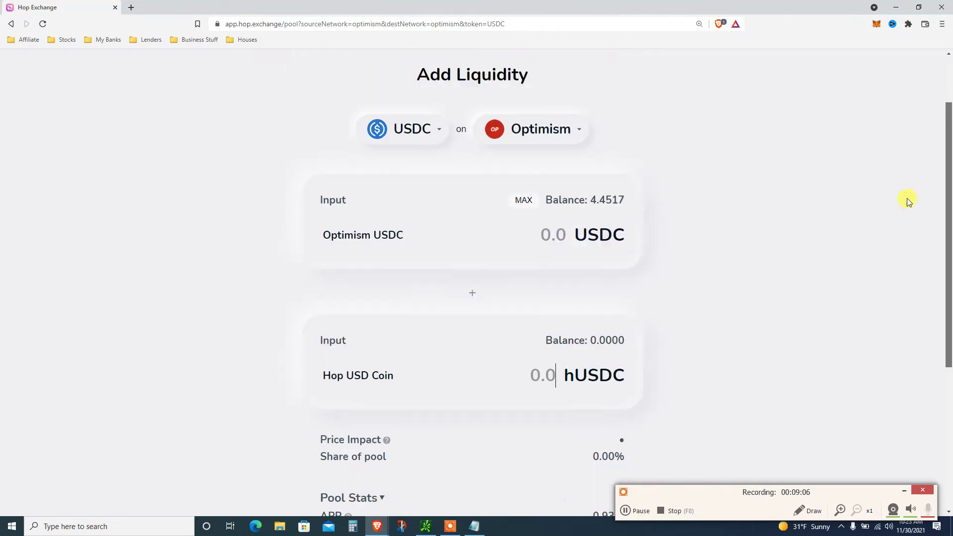
click(507, 160)
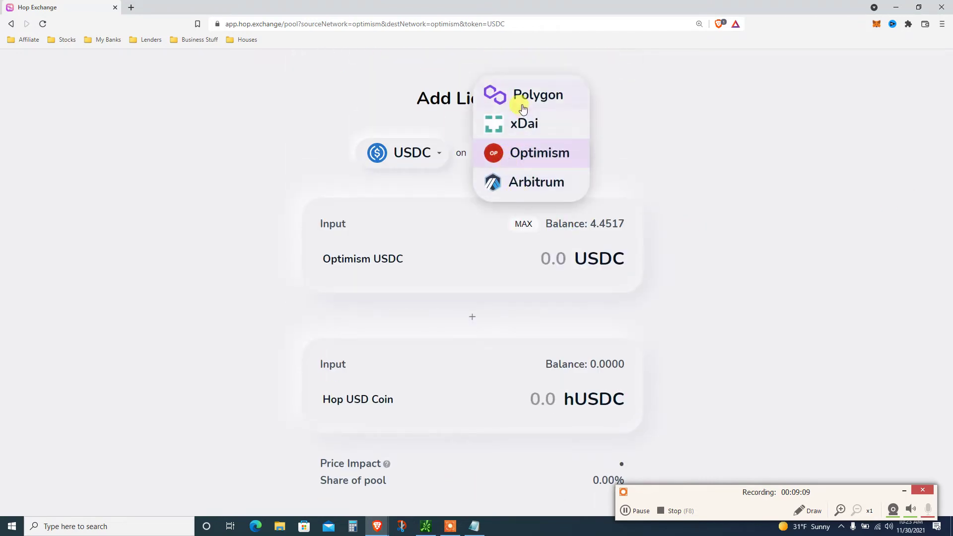
click(526, 186)
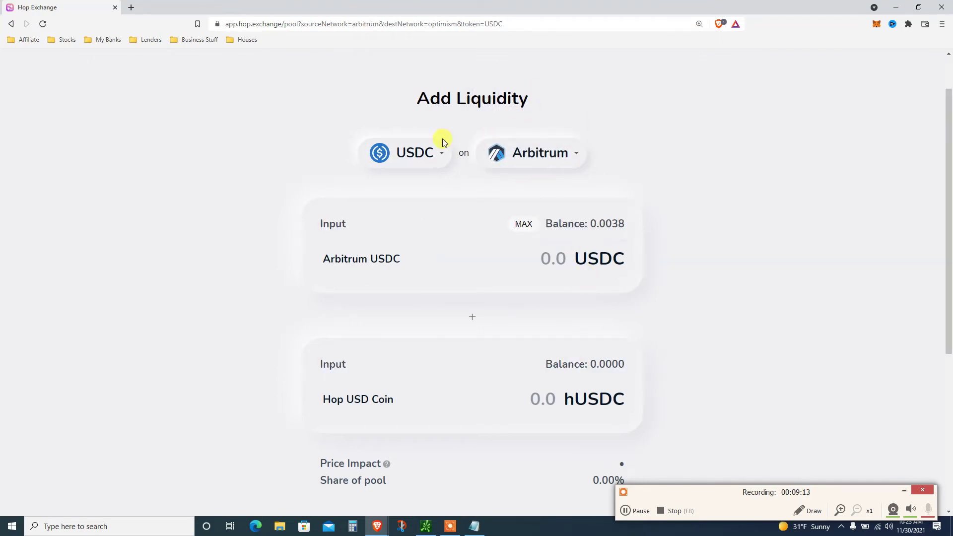
click(525, 152)
click(519, 86)
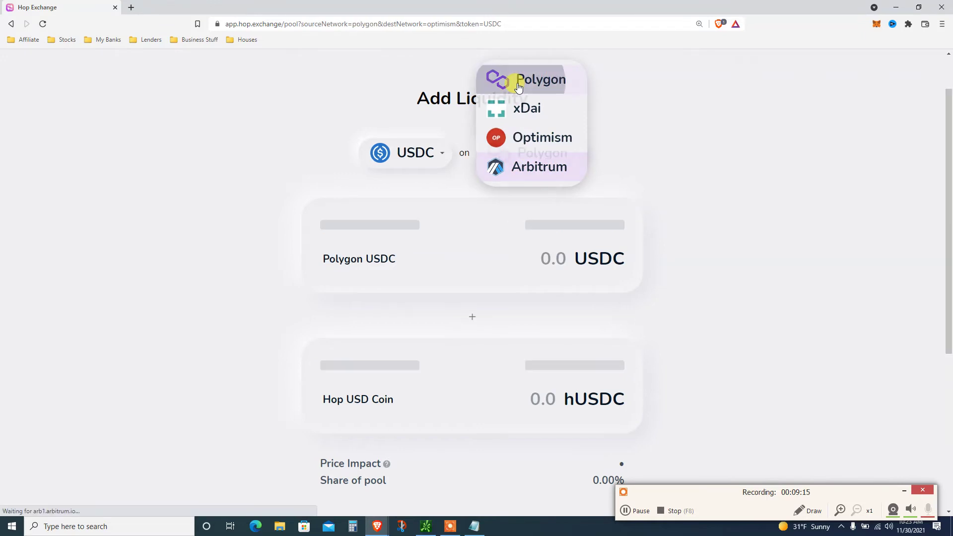
Set the Polygon USDC amount for the liquidity deposit to 0.01.
drag(949, 213, 949, 250)
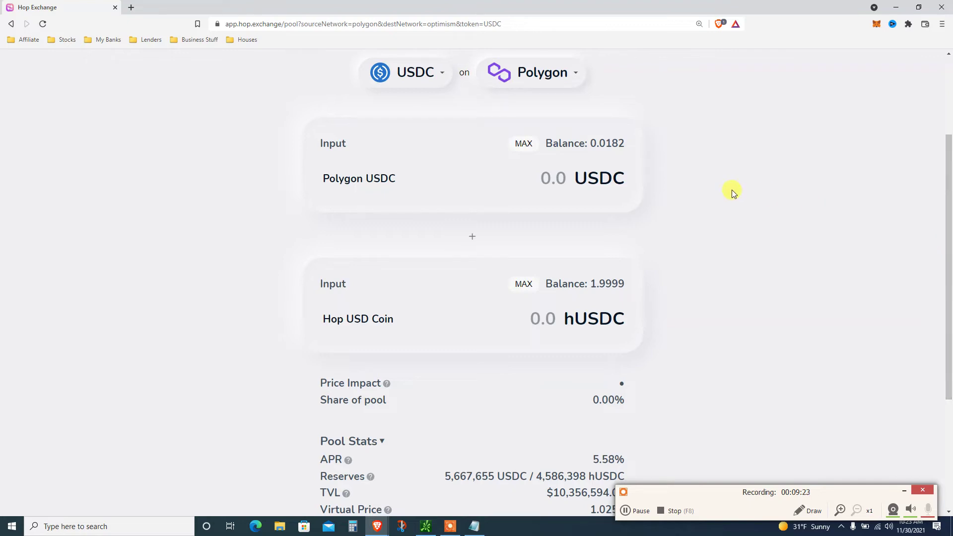
click(531, 154)
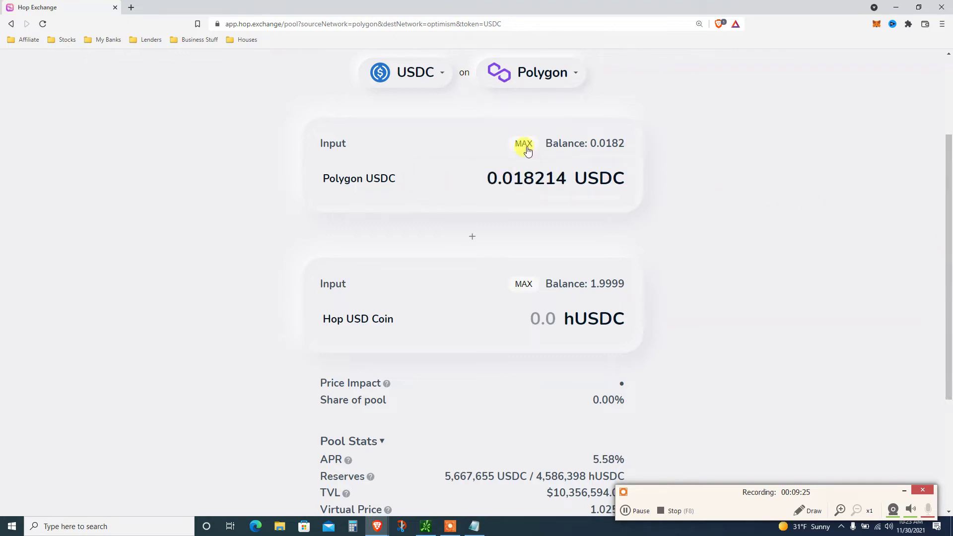
drag(517, 177, 592, 186)
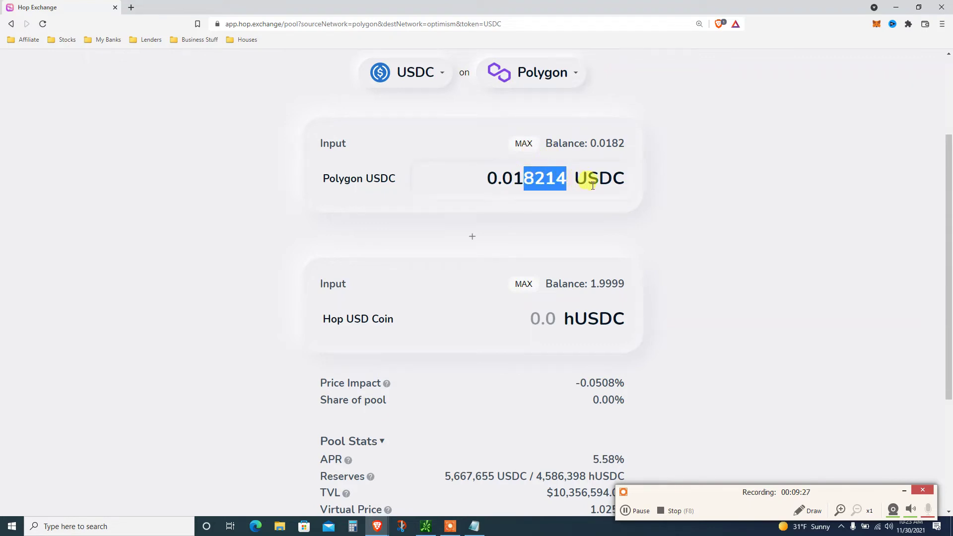
key(BackSpace)
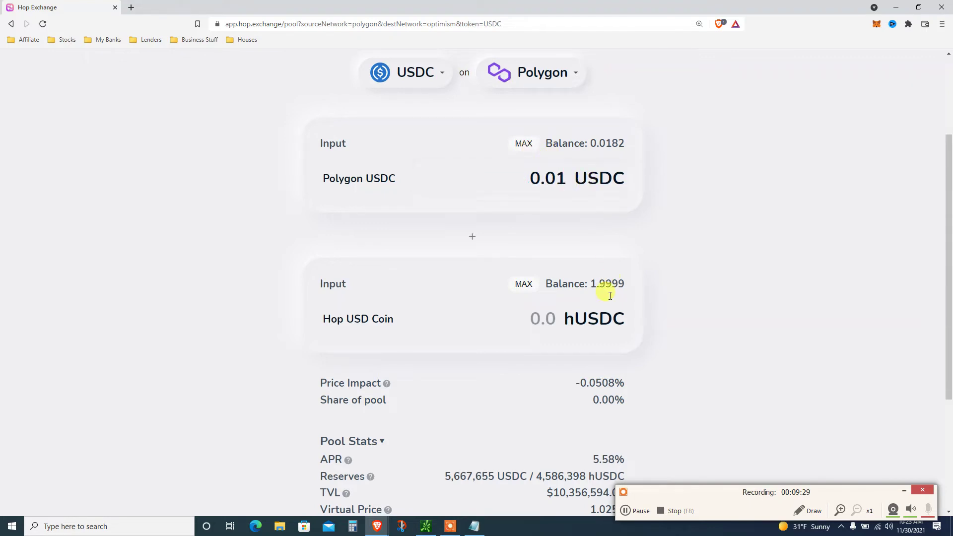
Set the Hop USD Coin amount for the liquidity deposit to 0.01 hUSDC.
drag(948, 261, 948, 303)
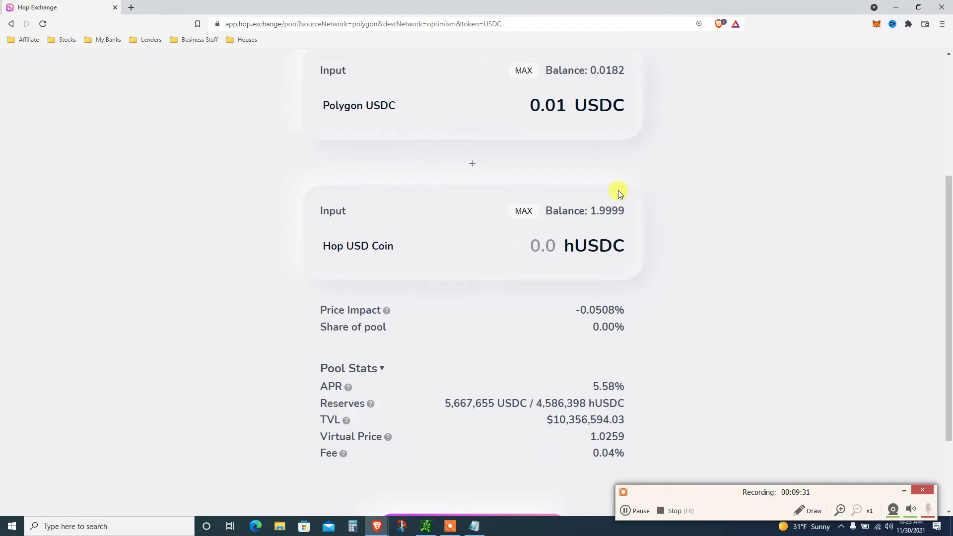
click(523, 210)
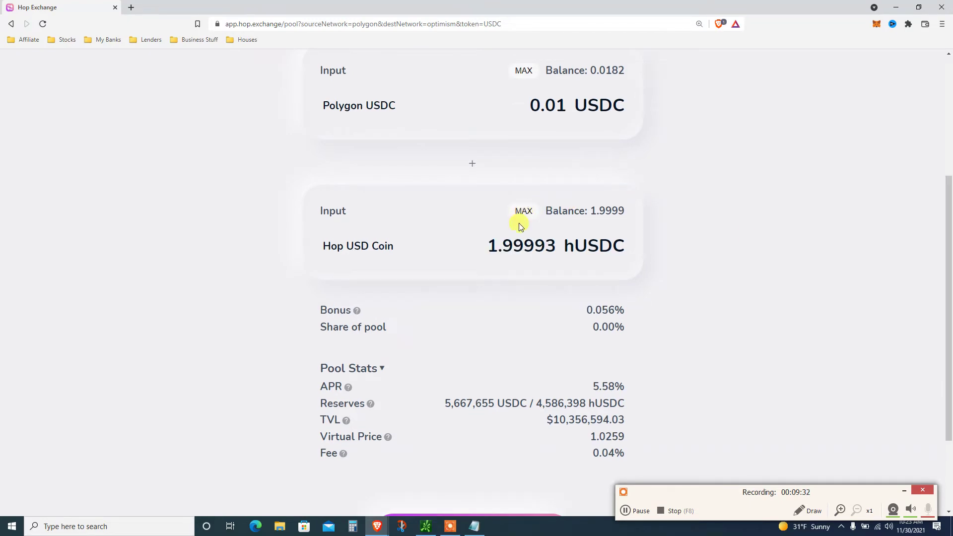
double_click(498, 246)
text(0.01)
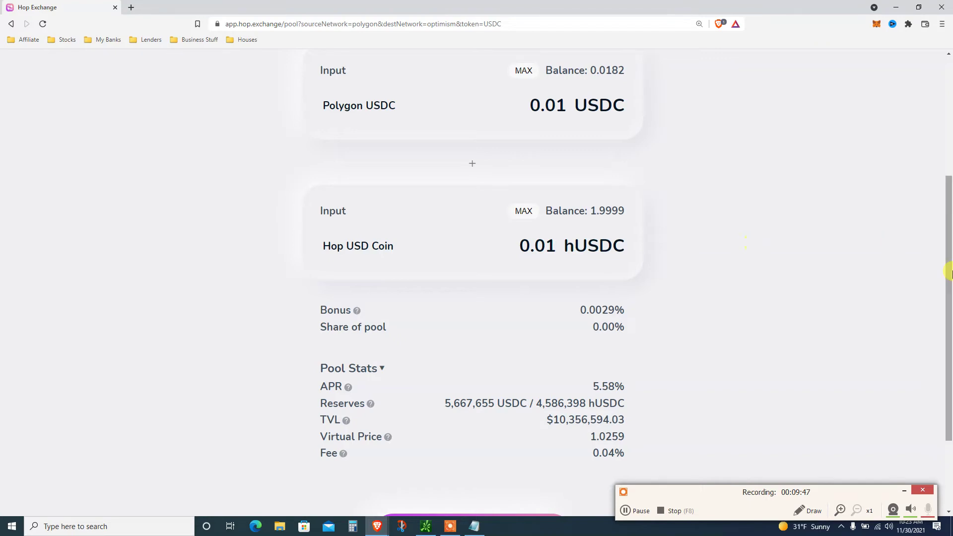
mouse_move(948, 272)
mouse_down()
mouse_move(948, 292)
mouse_move(947, 255)
mouse_up()
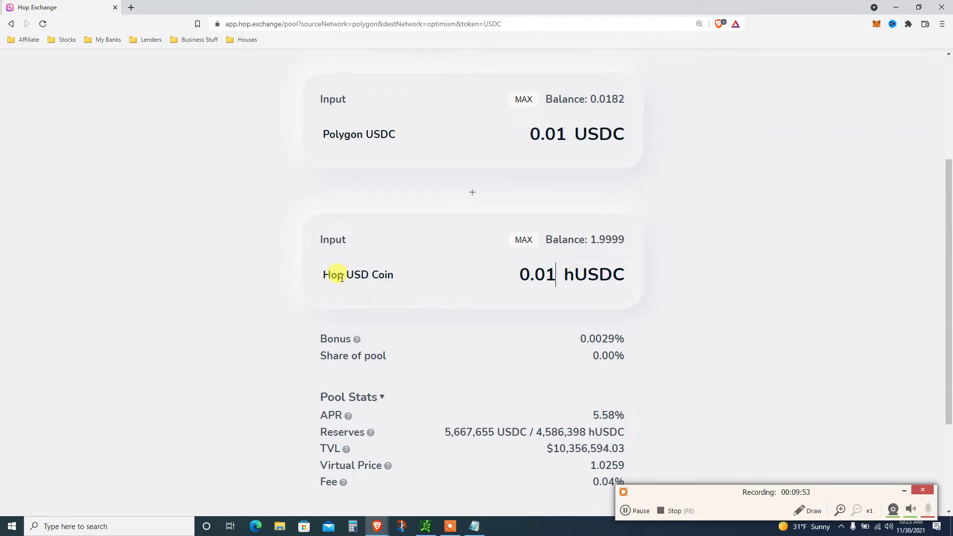
drag(344, 275, 334, 275)
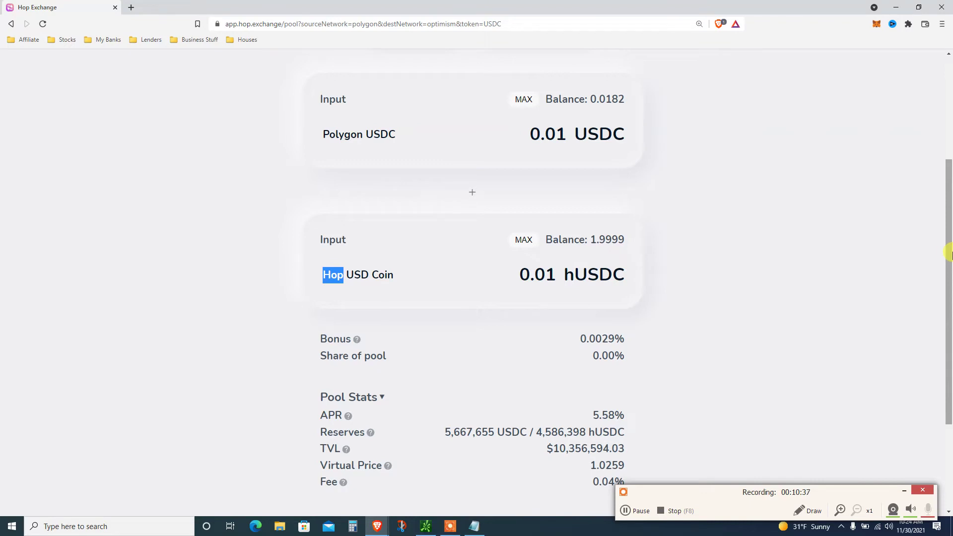
mouse_move(948, 251)
mouse_down()
mouse_move(944, 268)
mouse_move(943, 155)
mouse_move(949, 258)
mouse_up()
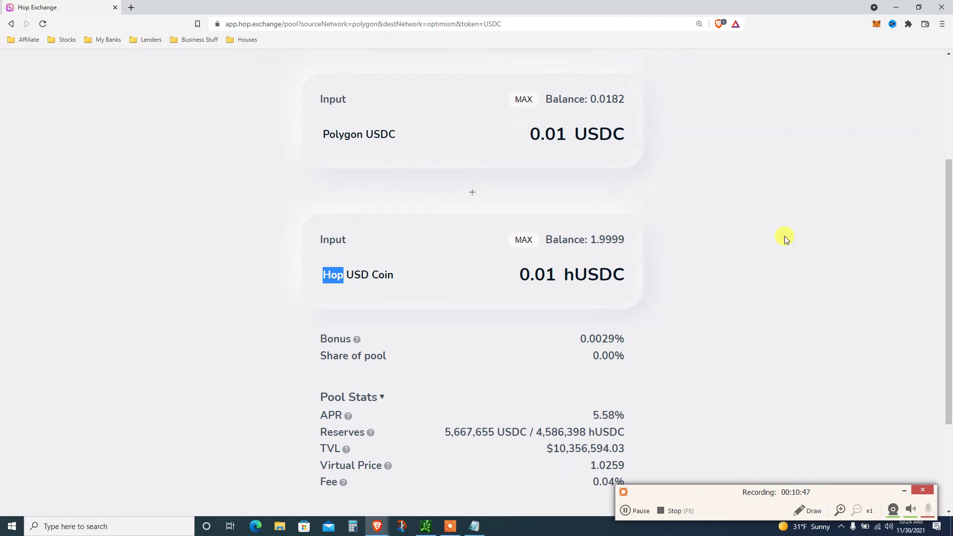
drag(948, 257, 922, 241)
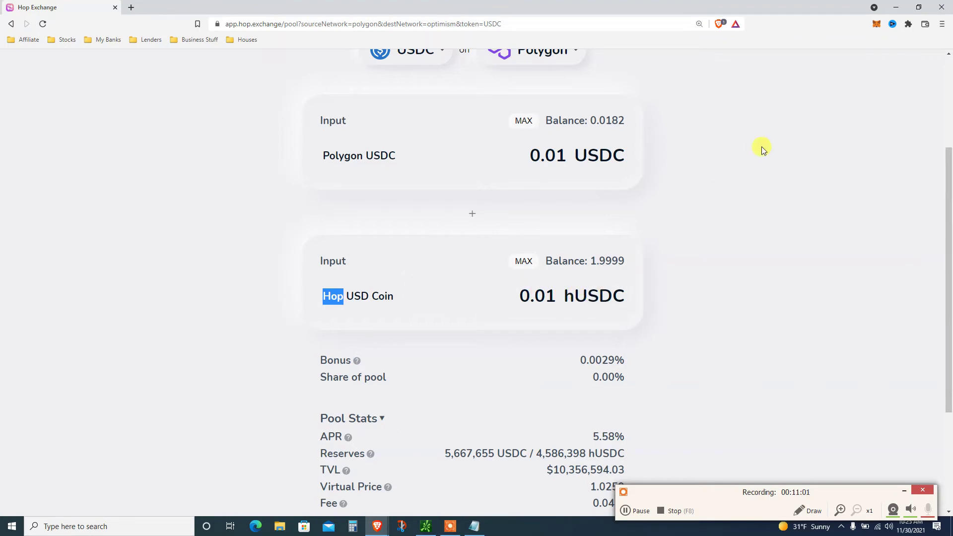
Look at the swap form in the MetaMask wallet on Matic Mainnet, and close the wallet.
click(876, 25)
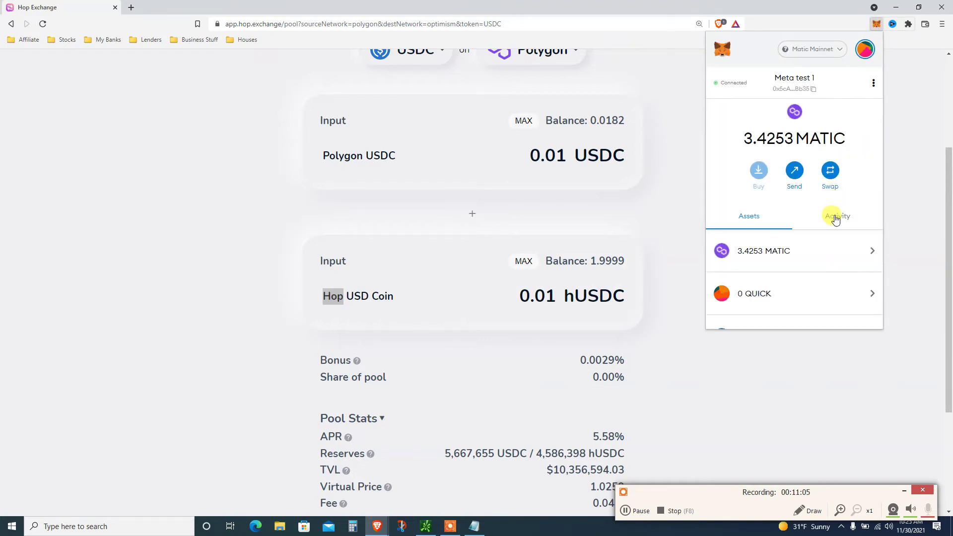
click(830, 171)
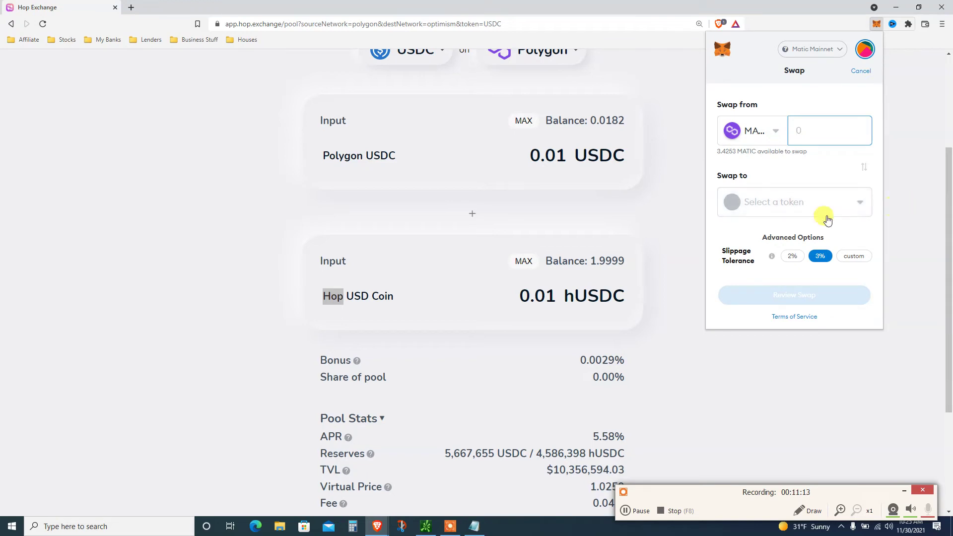
click(891, 252)
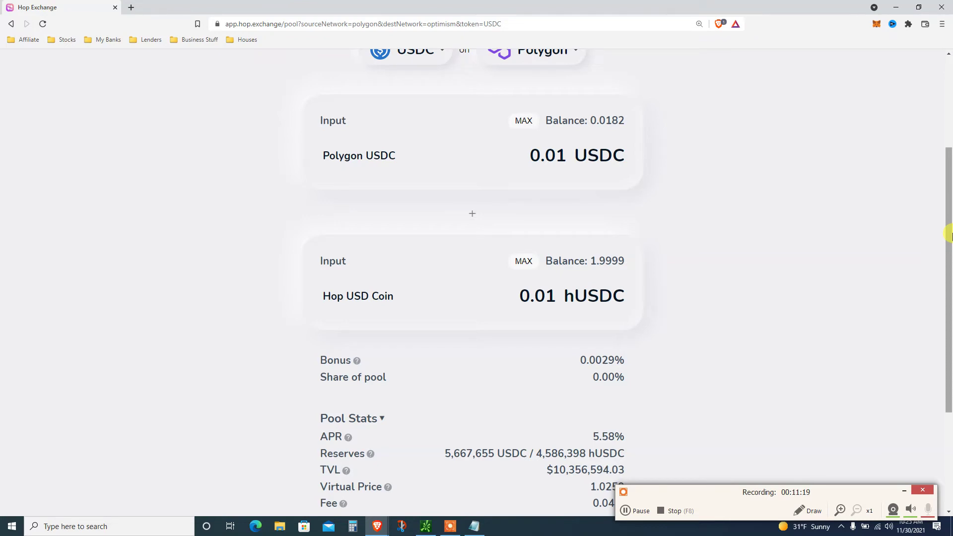
Examine the deposit inputs, bonus, share of pool, APR and TVL of the Polygon USDC pool.
drag(948, 236, 936, 270)
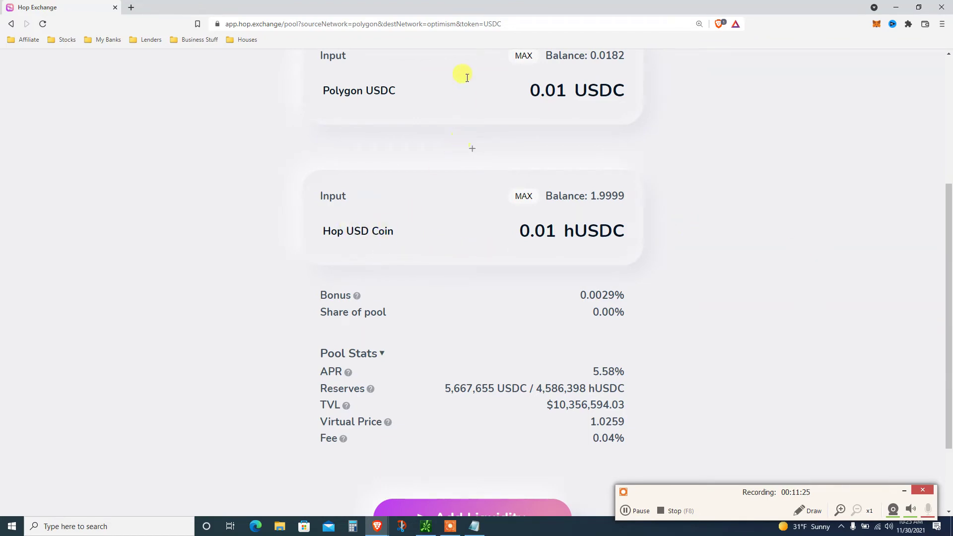
drag(949, 362, 948, 310)
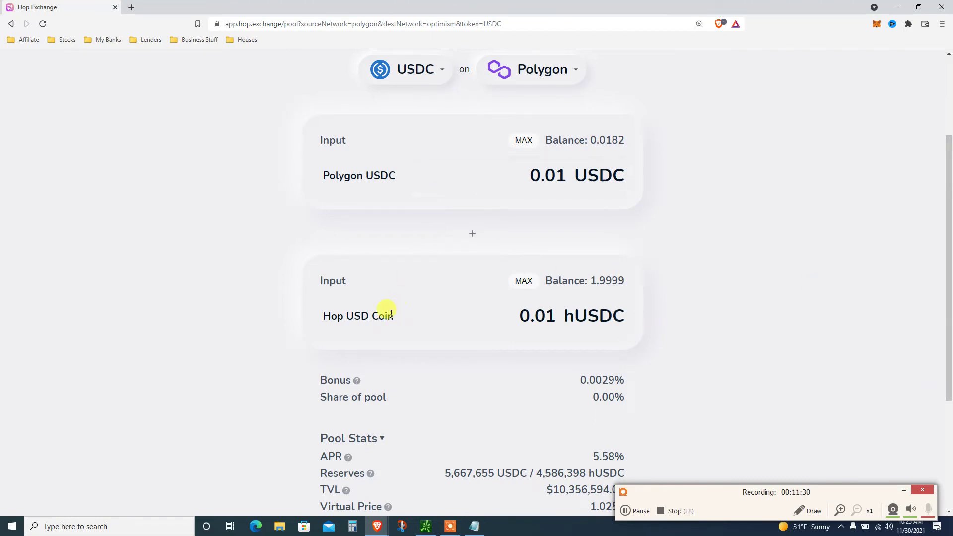
click(560, 177)
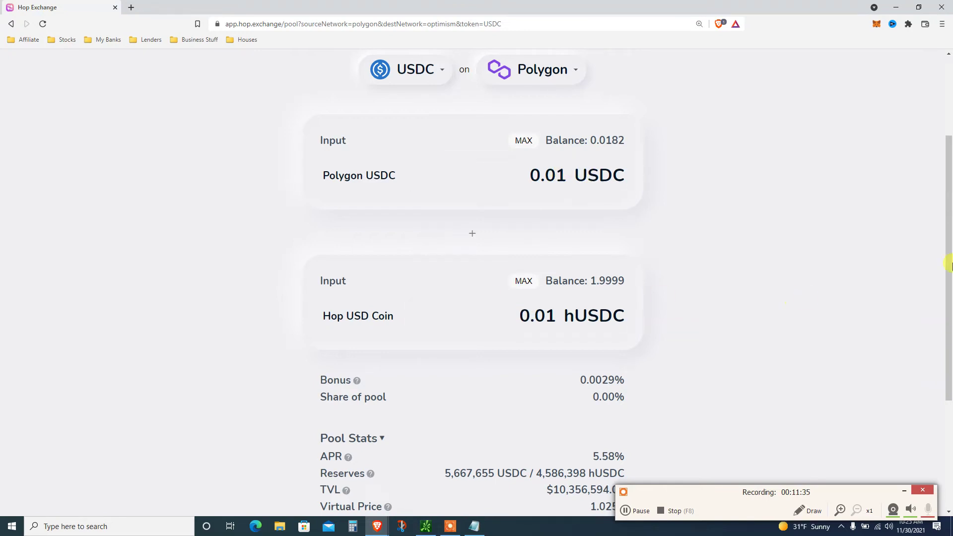
drag(947, 266, 947, 361)
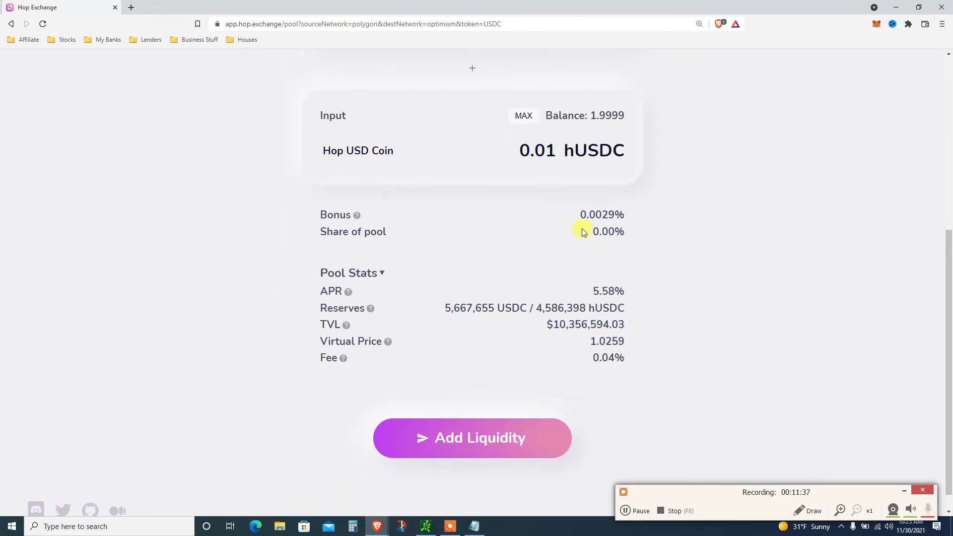
mouse_move(356, 218)
drag(579, 215, 596, 230)
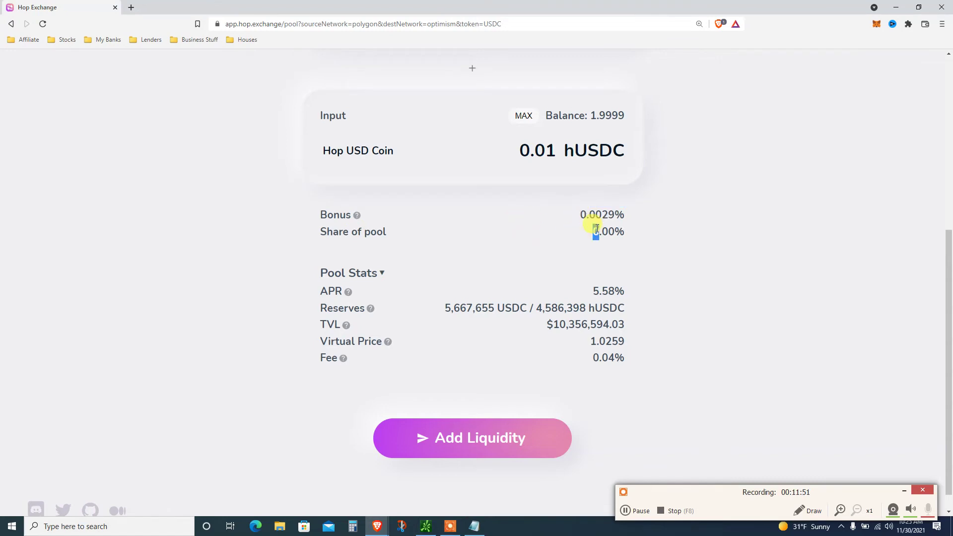
double_click(601, 290)
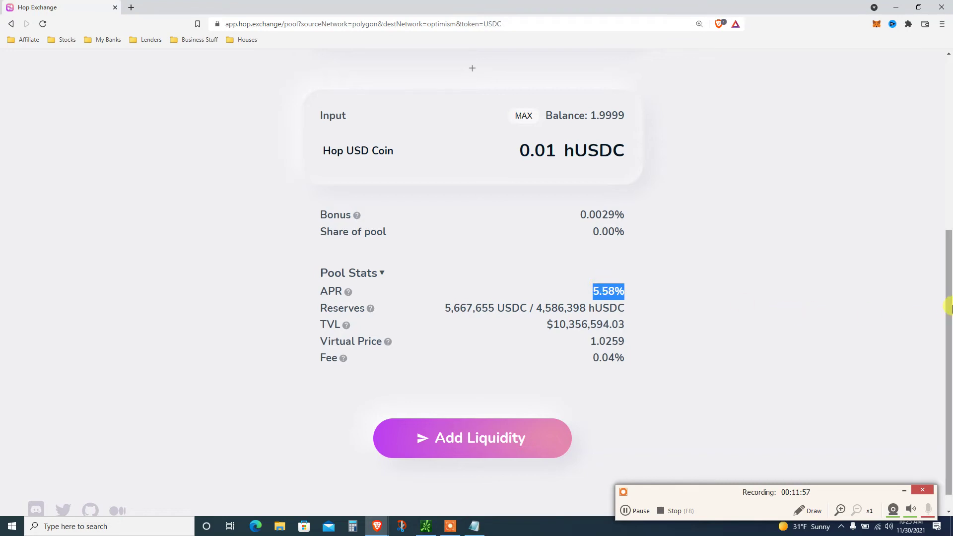
mouse_move(949, 308)
mouse_down()
mouse_move(949, 298)
mouse_move(949, 320)
mouse_up()
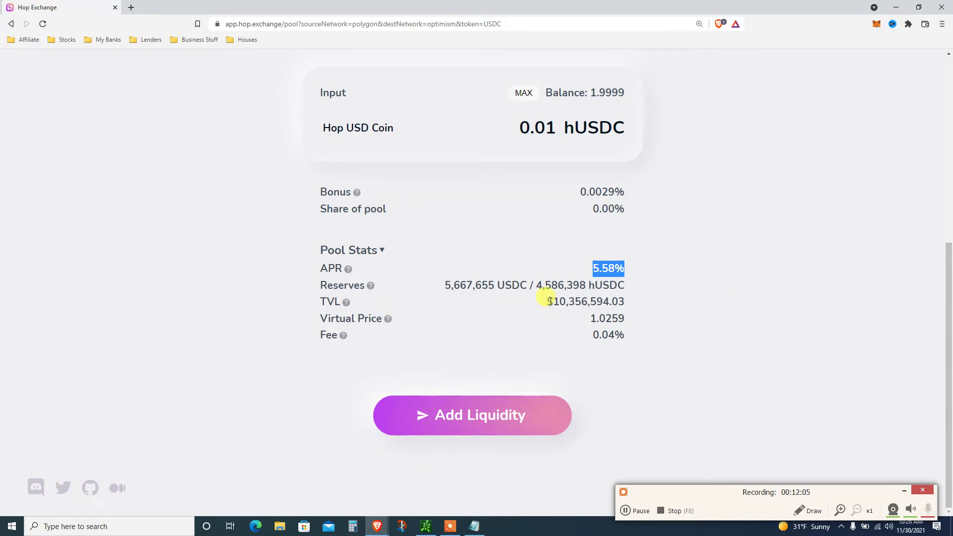
triple_click(550, 301)
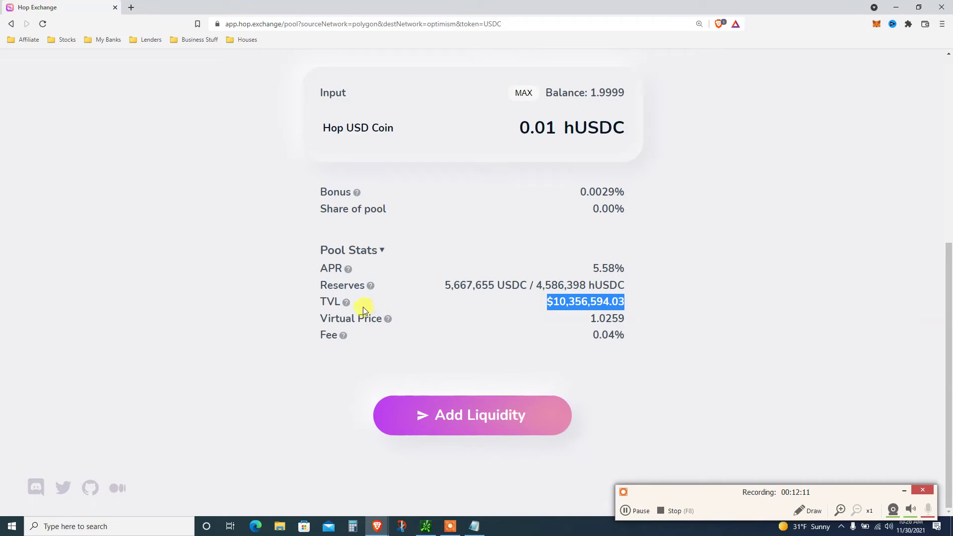
mouse_move(346, 303)
Start adding the liquidity, approve Hop to spend all hUSDC on Polygon, and confirm the permission in MetaMask.
drag(948, 308, 948, 334)
click(484, 413)
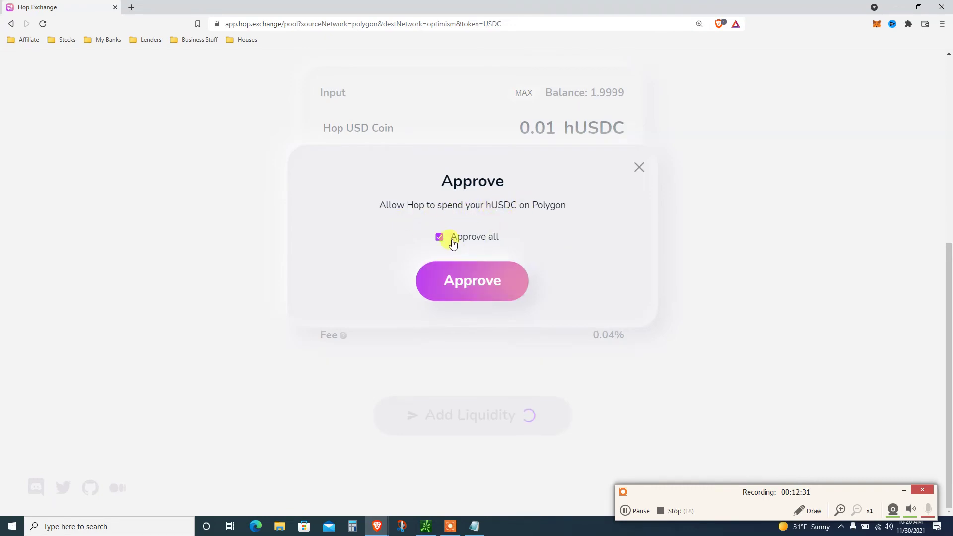
click(469, 281)
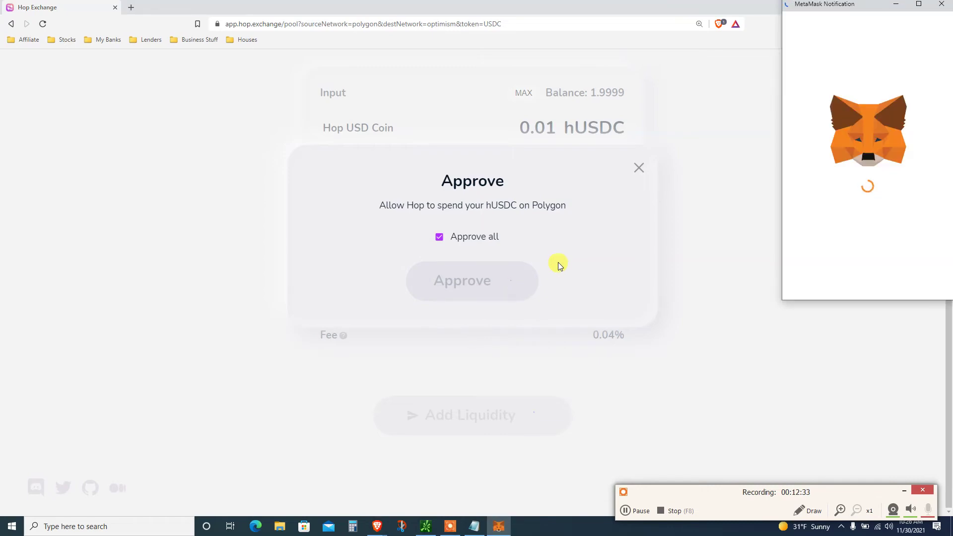
drag(848, 6, 723, 72)
scroll(830, 193, down, 1)
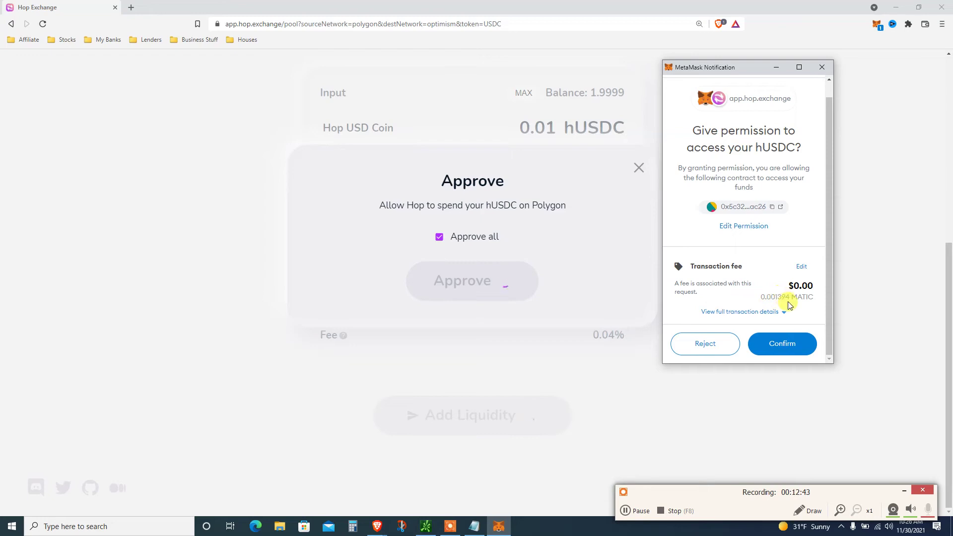
click(781, 343)
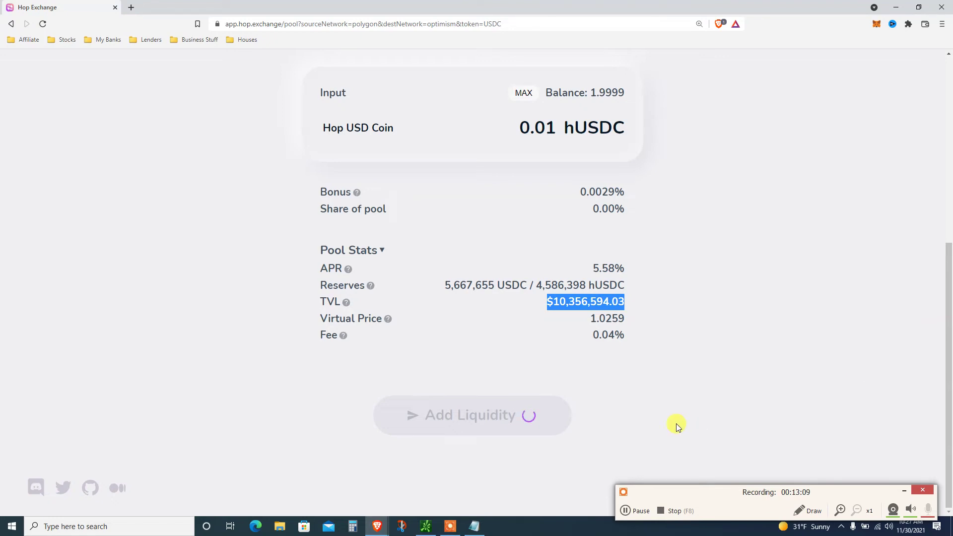
click(632, 507)
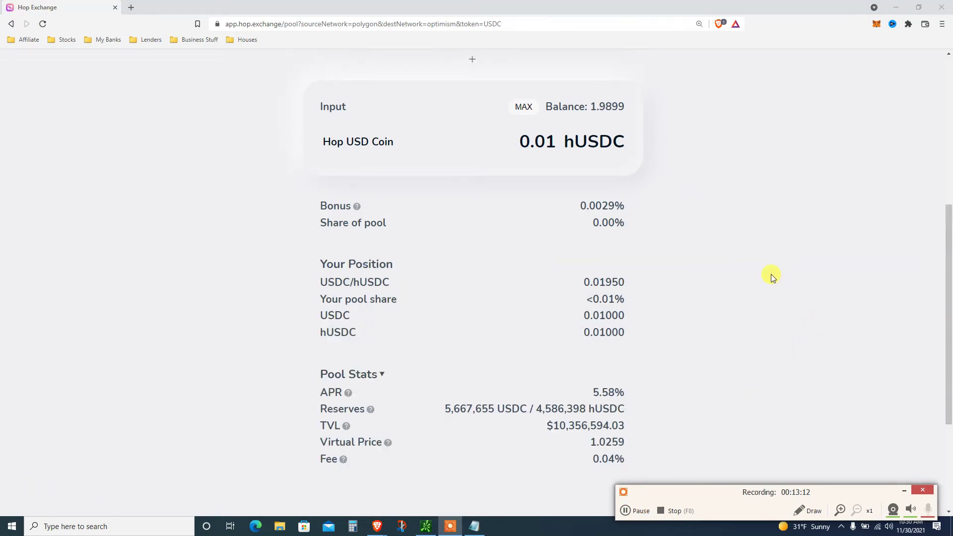
Review the position in the Polygon USDC pool together with the pool's APR and TVL.
click(353, 281)
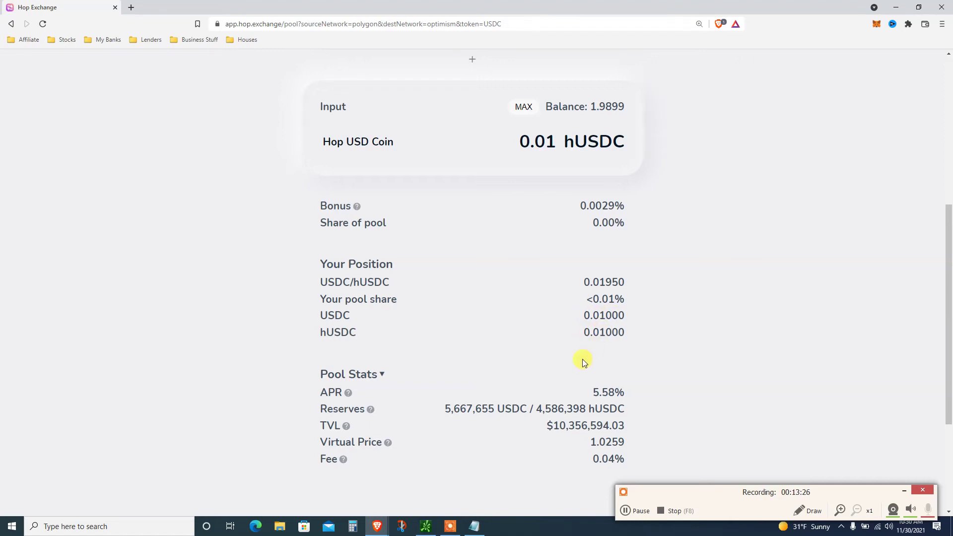
triple_click(609, 390)
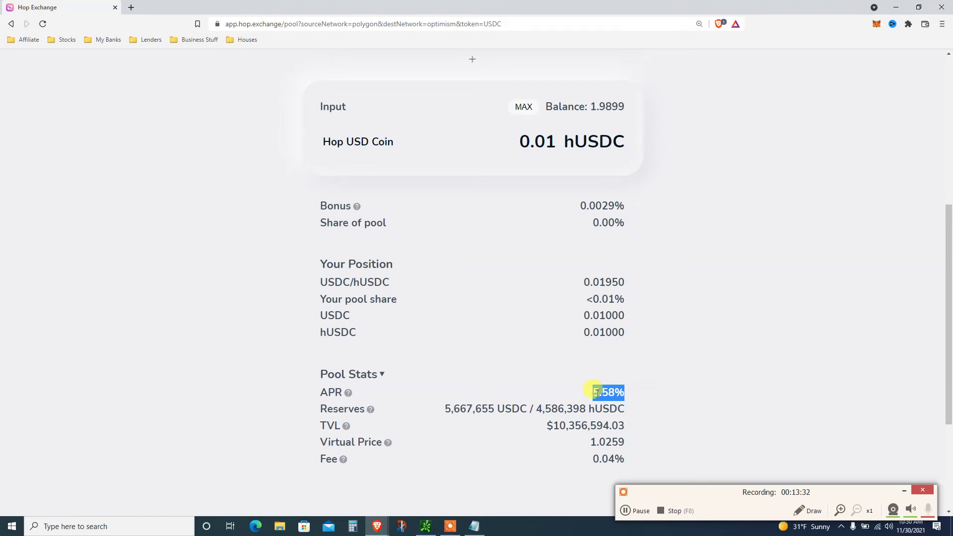
triple_click(563, 425)
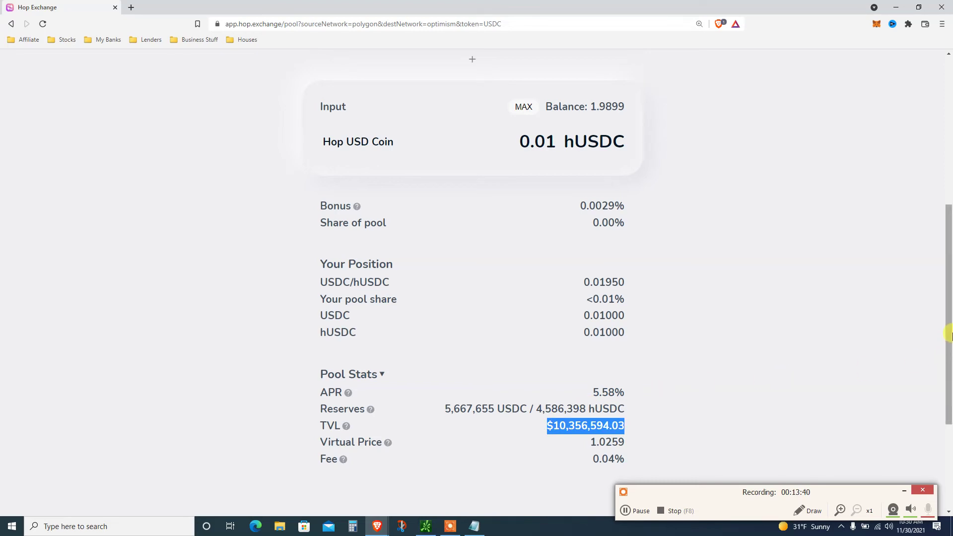
drag(947, 332, 942, 156)
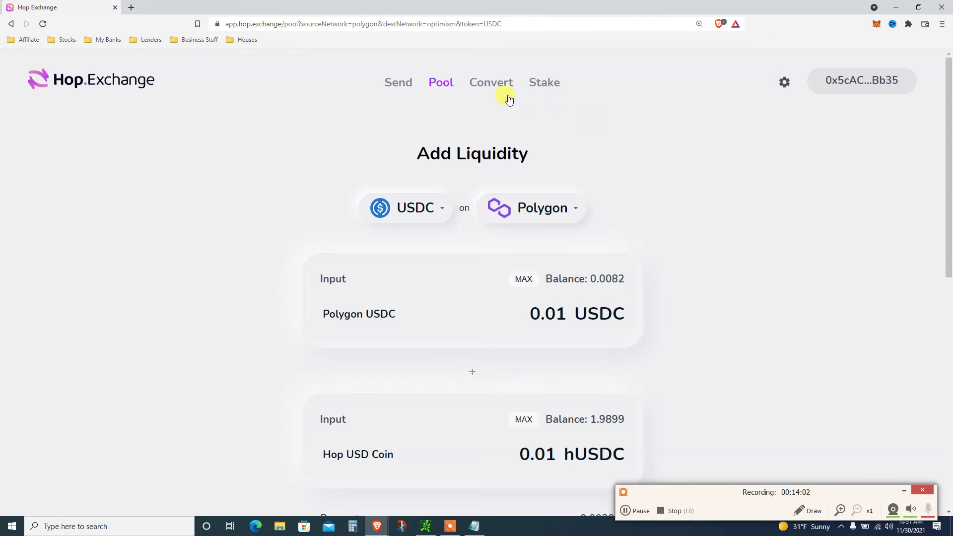
Open the Convert page and look through its network, token and conversion route options.
click(491, 84)
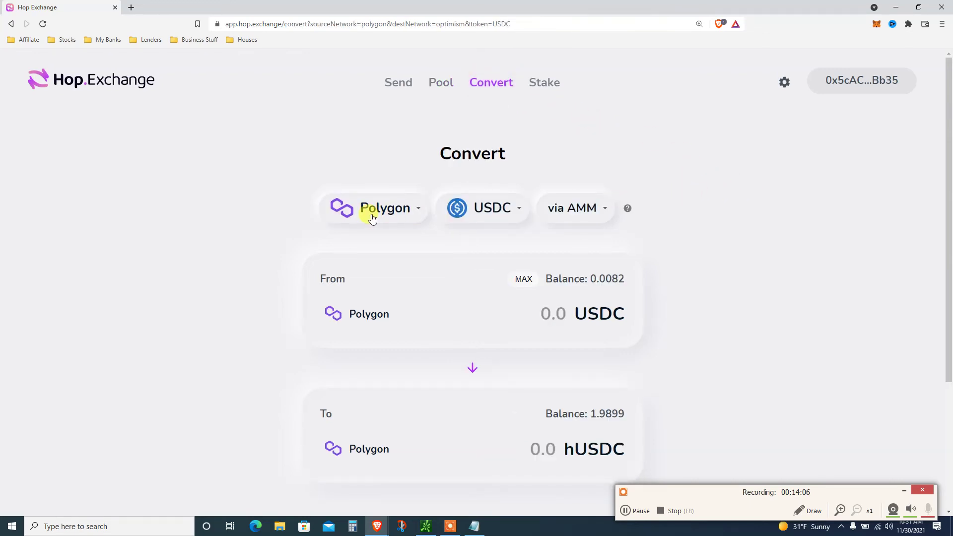
click(412, 209)
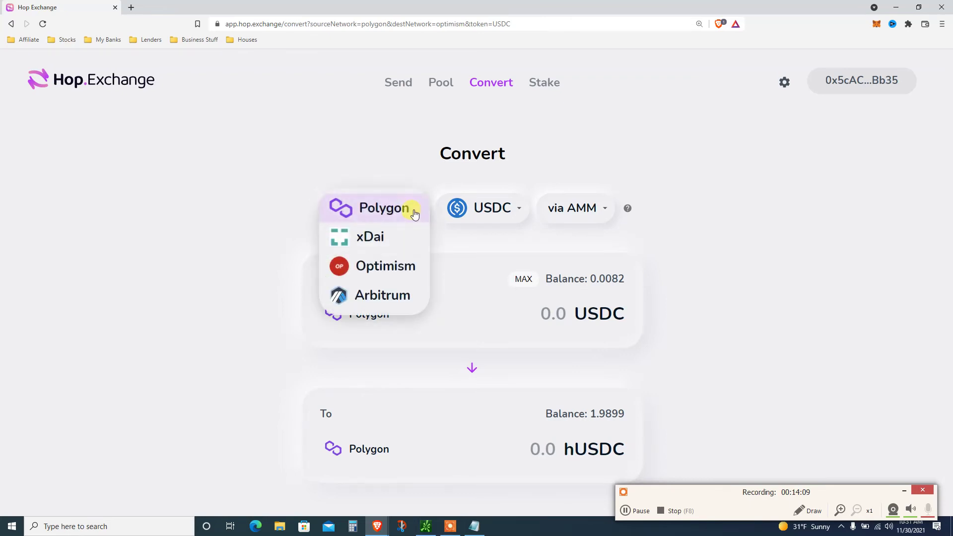
click(389, 207)
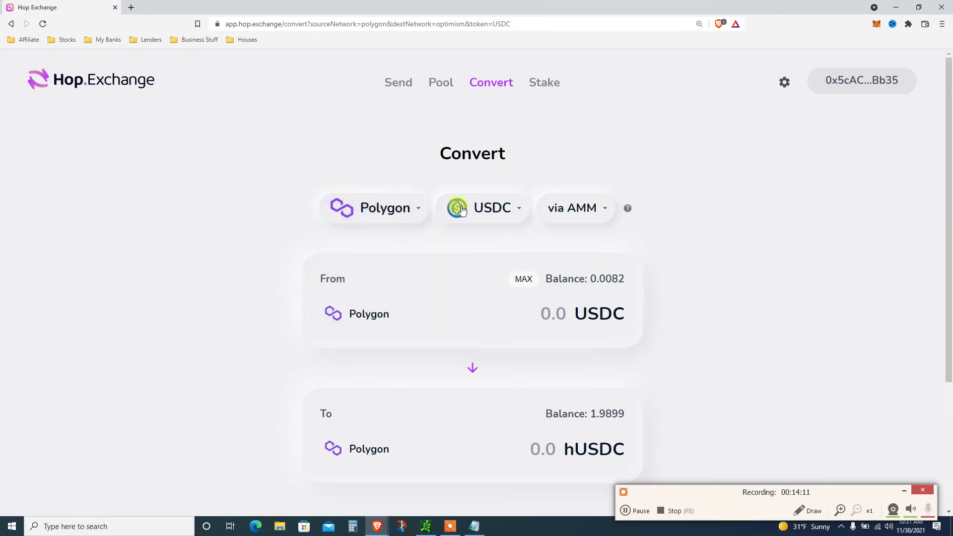
click(458, 207)
click(464, 209)
click(560, 216)
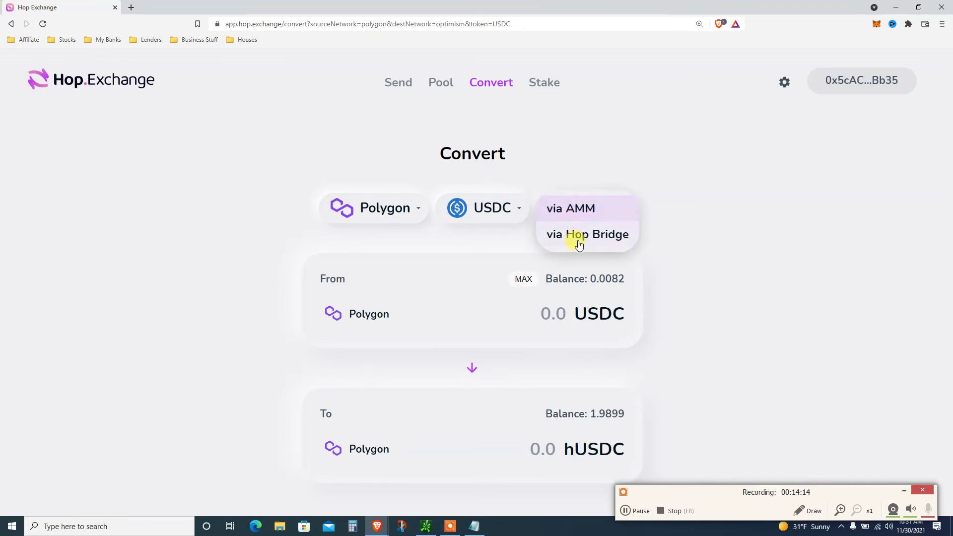
click(725, 244)
drag(948, 211, 948, 238)
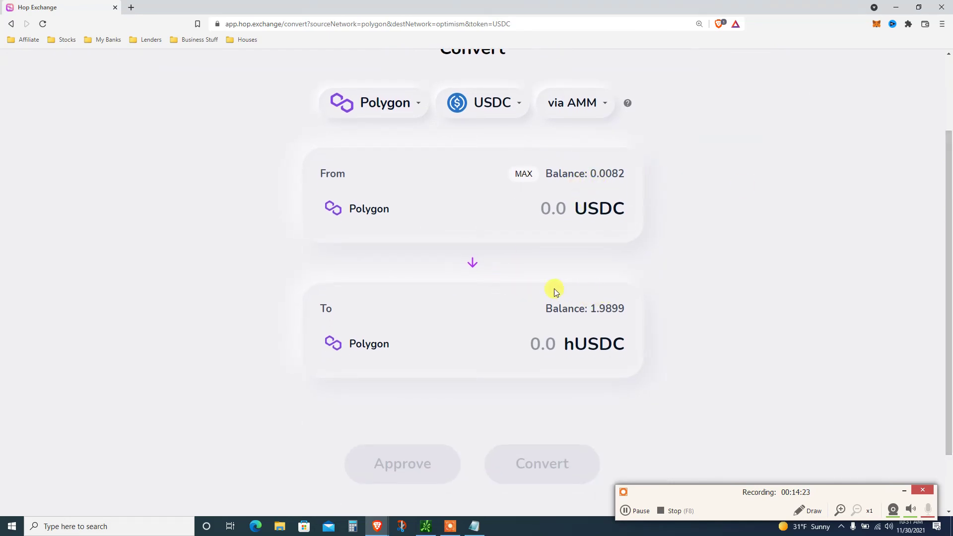
Reverse the conversion to run from hUSDC to USDC, and switch it back to USDC to hUSDC.
click(516, 212)
click(473, 263)
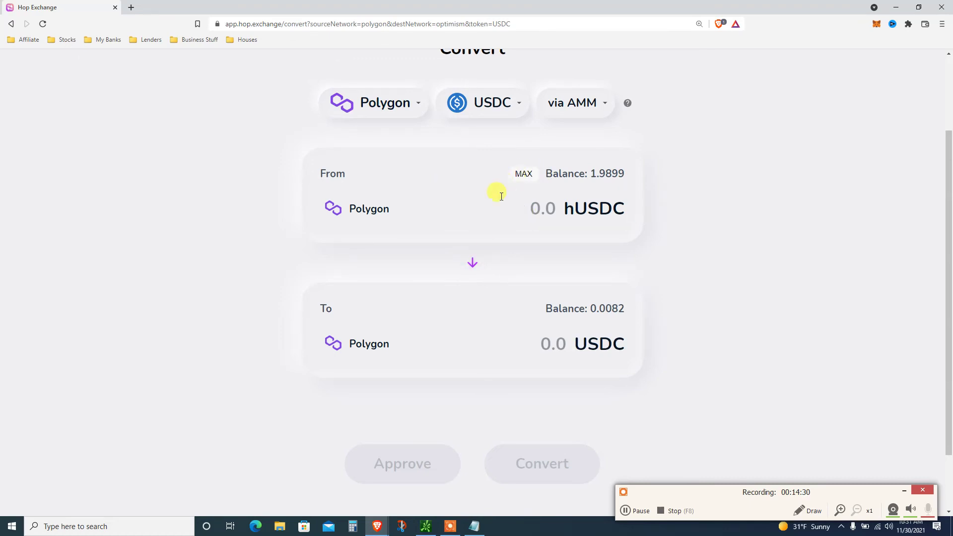
click(471, 262)
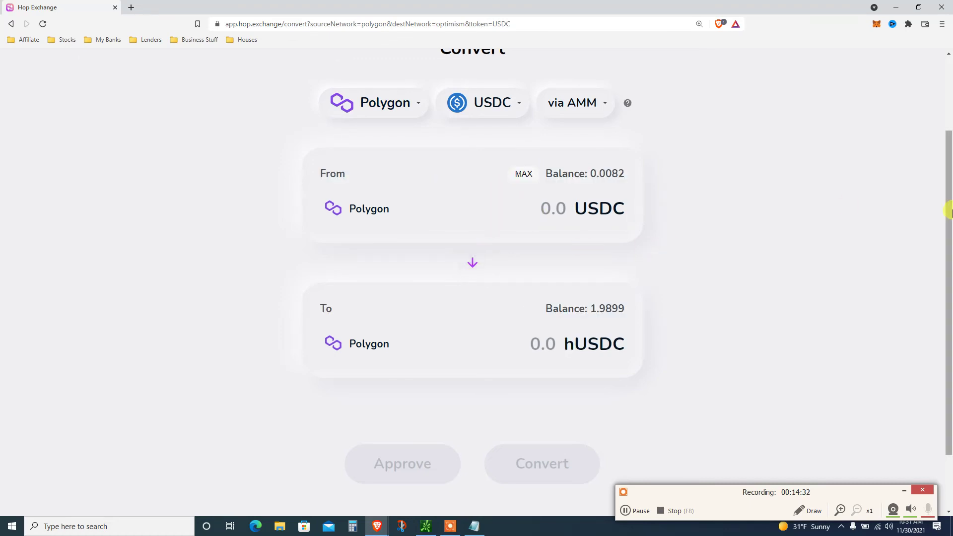
drag(946, 206, 937, 127)
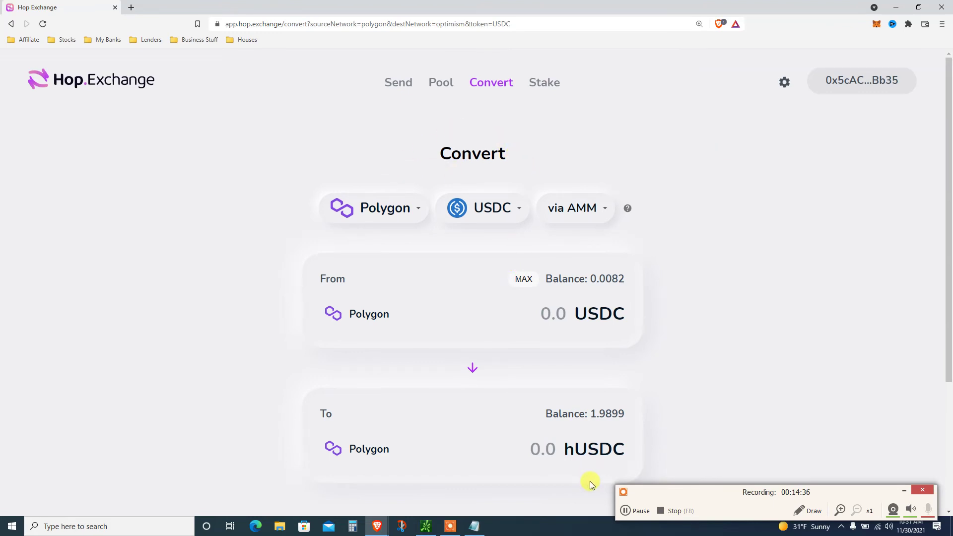
double_click(577, 453)
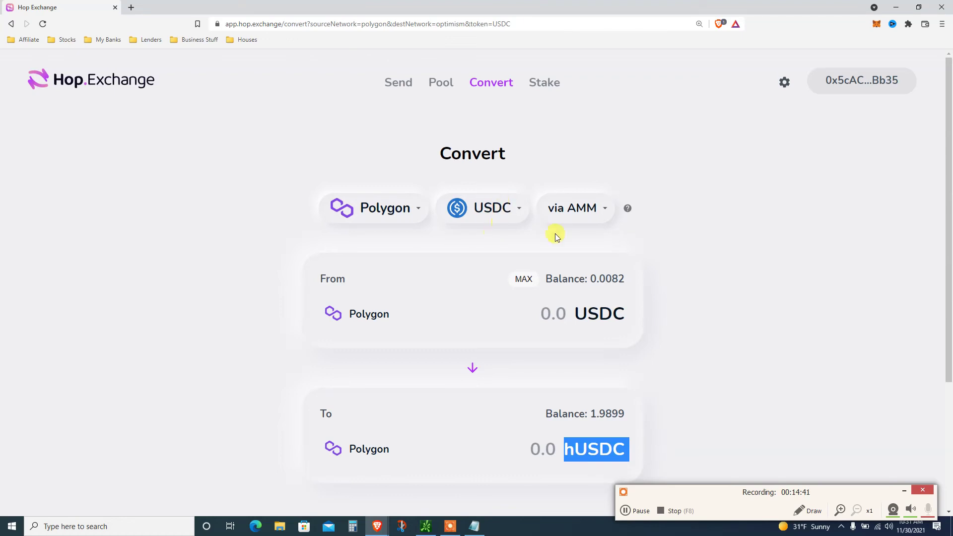
drag(948, 212, 947, 264)
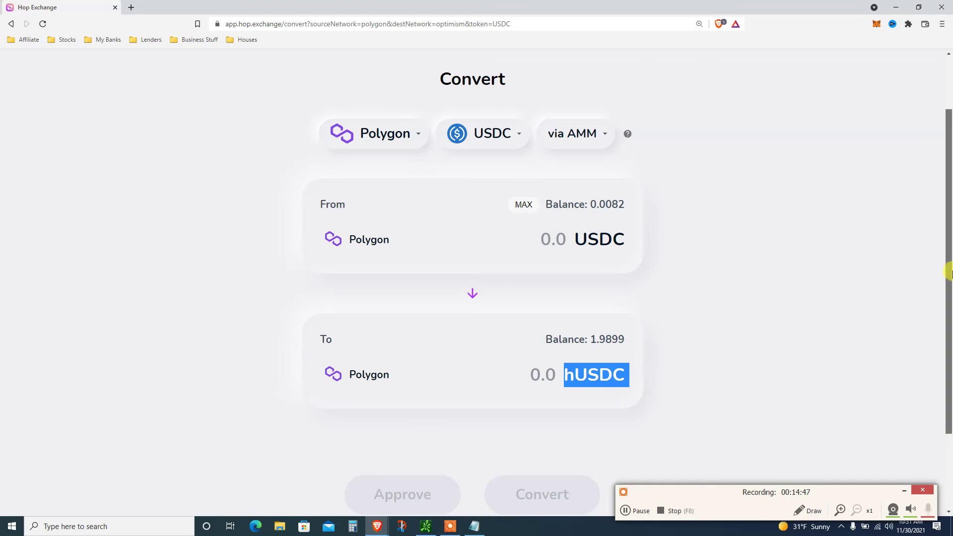
drag(948, 273, 932, 187)
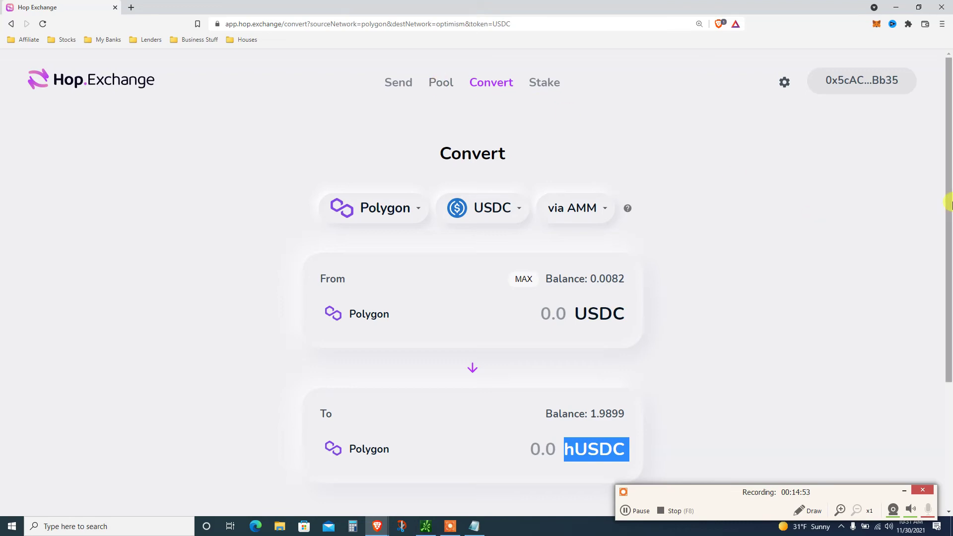
Reverse the Polygon conversion to run from hUSDC to USDC and set the amount to convert to 1 hUSDC.
drag(949, 194, 948, 209)
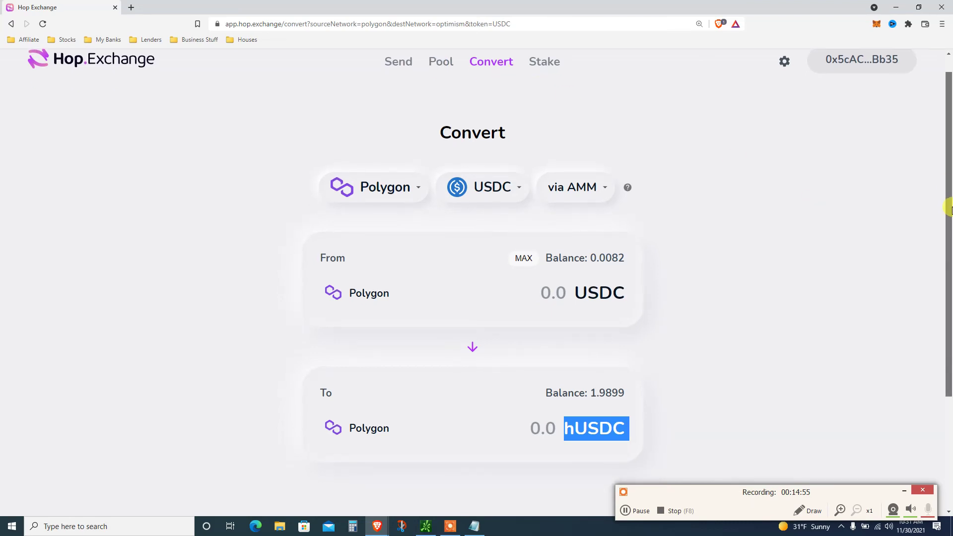
drag(948, 210, 948, 233)
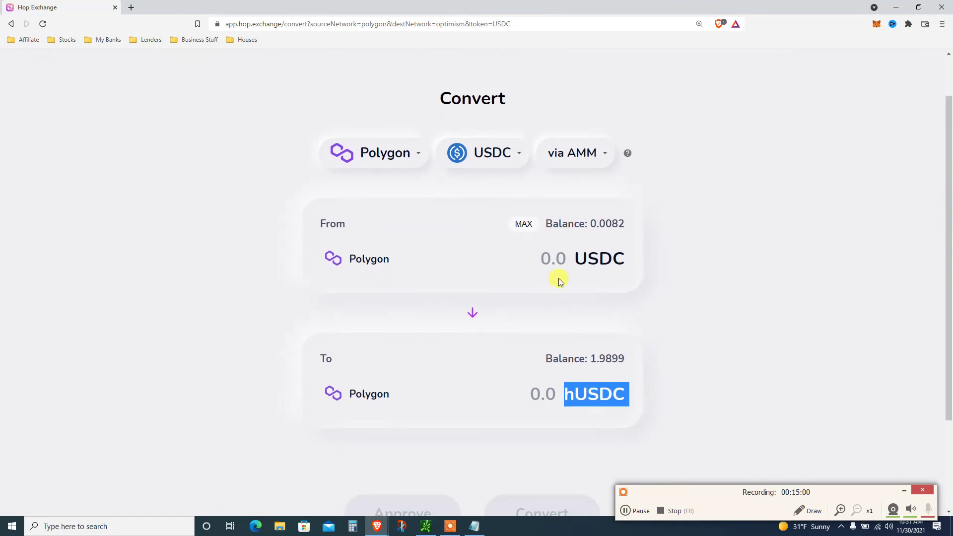
click(471, 311)
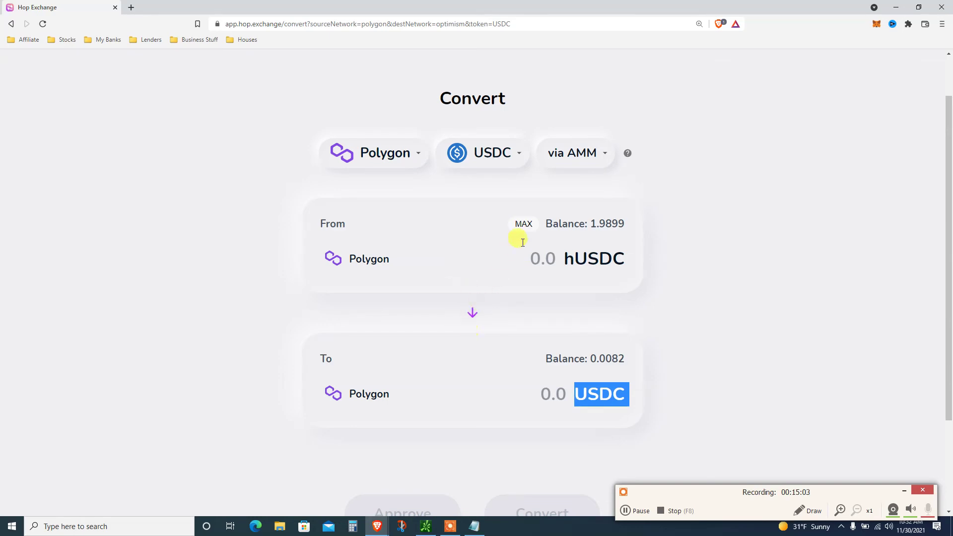
click(522, 224)
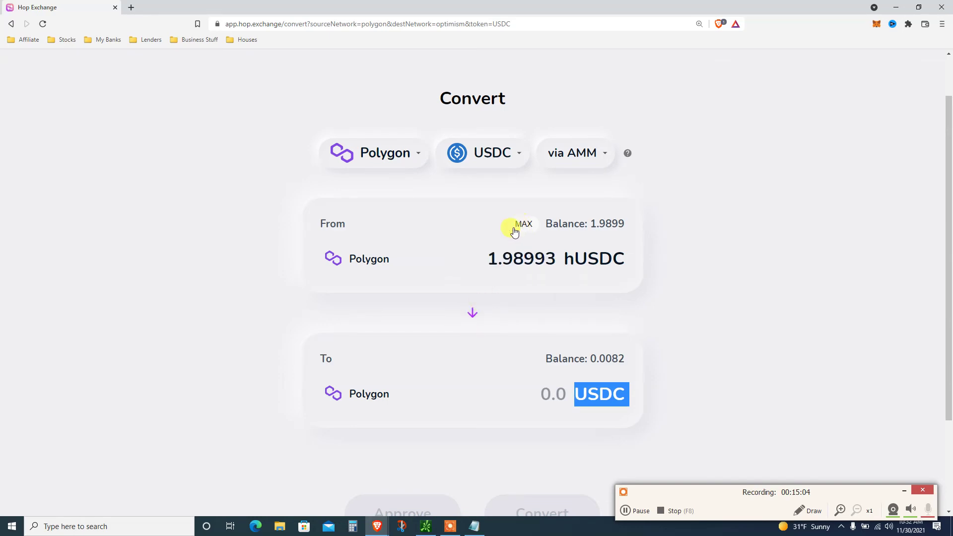
double_click(506, 258)
text(1)
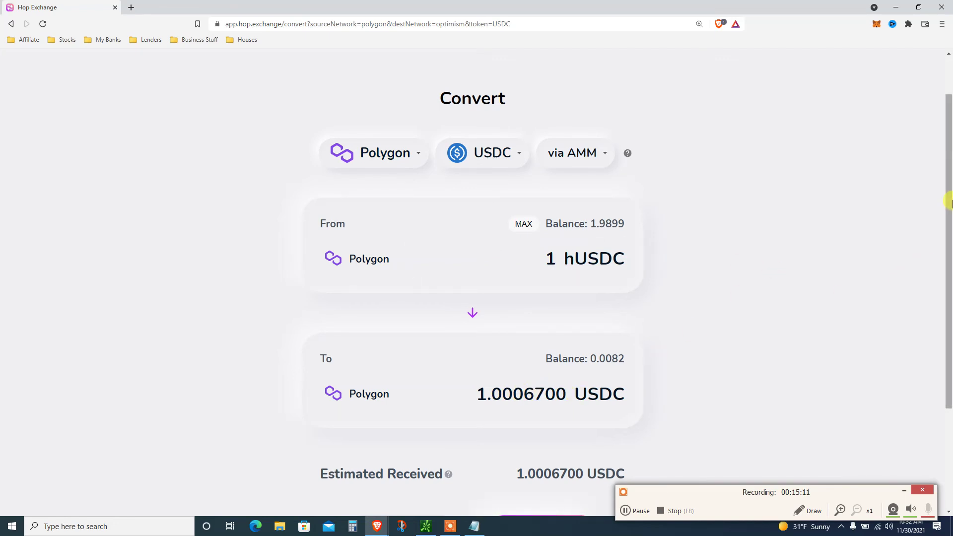
Convert the 1 hUSDC to USDC and confirm the transaction in MetaMask.
drag(948, 201, 949, 278)
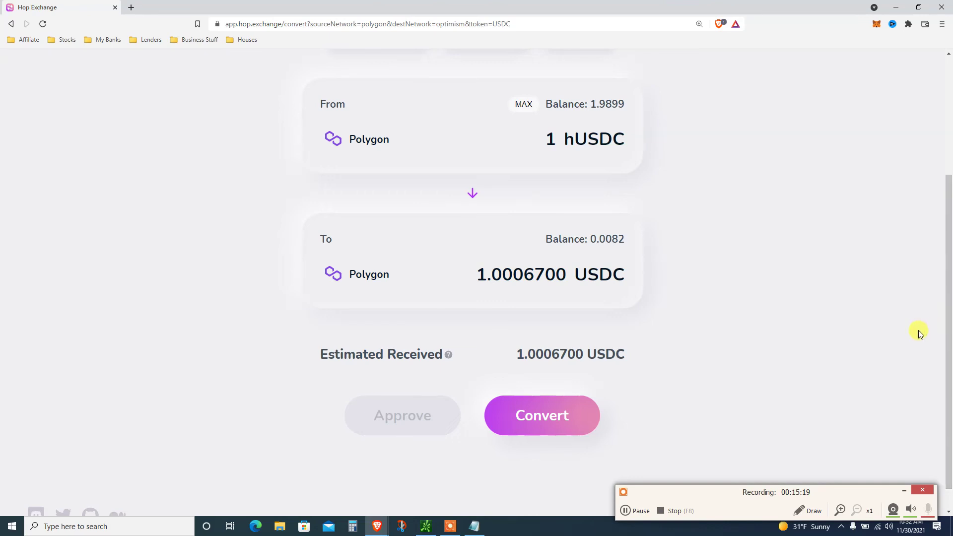
click(570, 431)
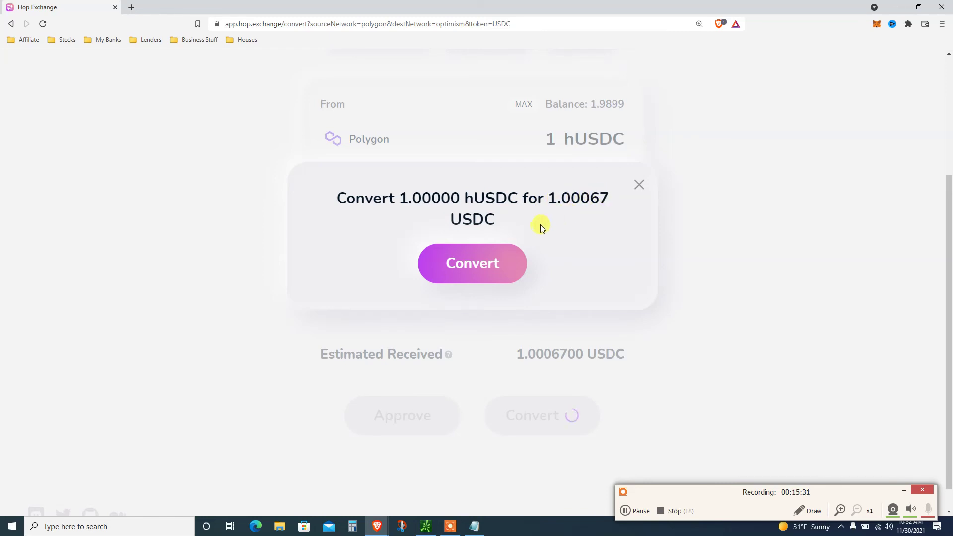
click(494, 261)
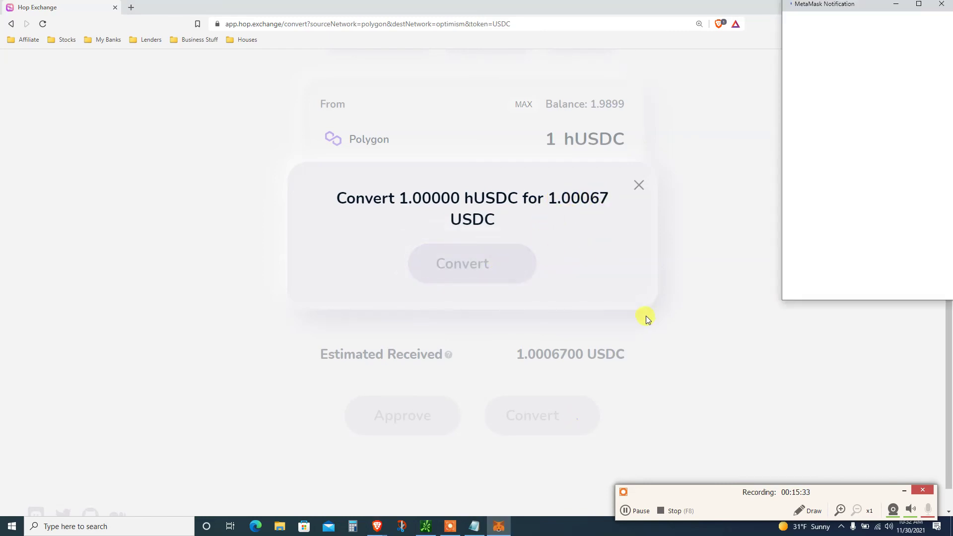
drag(860, 10, 749, 81)
click(838, 365)
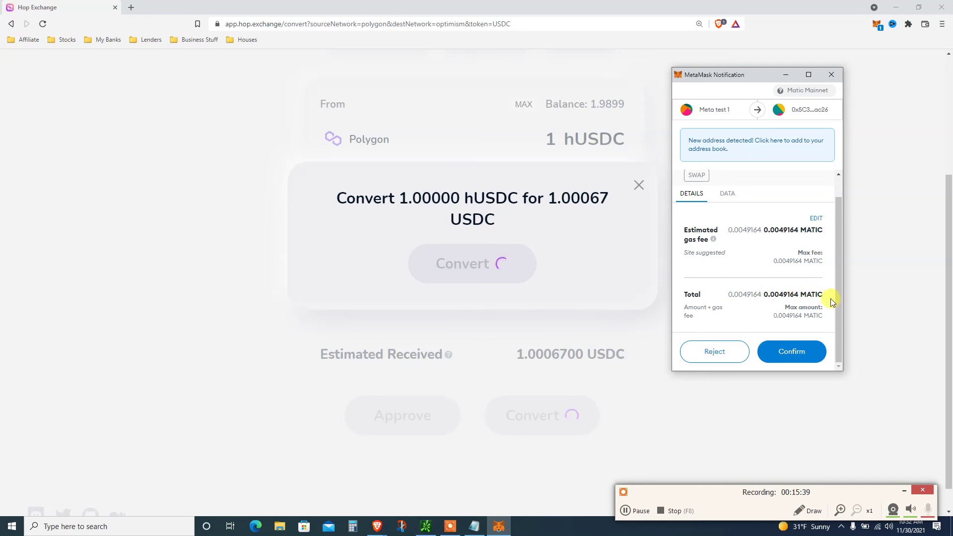
click(787, 351)
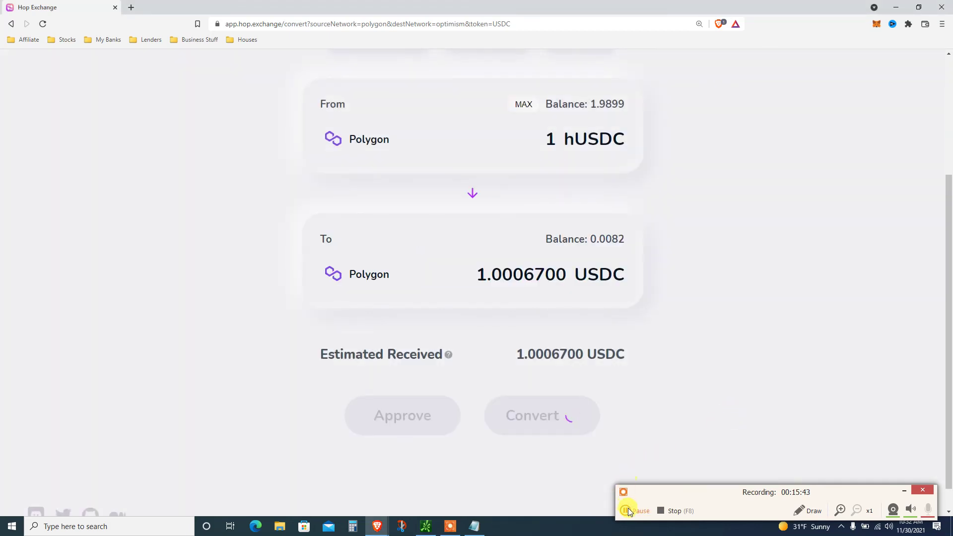
click(627, 509)
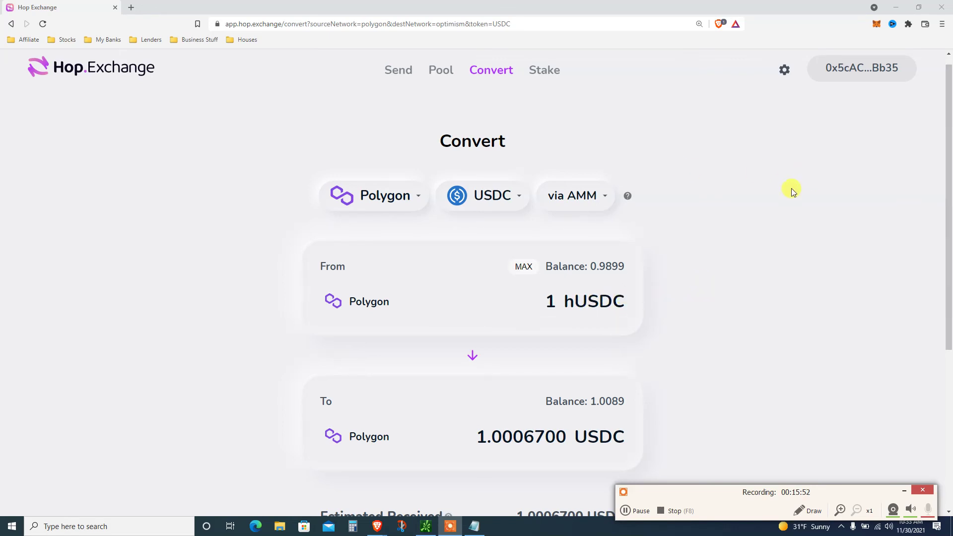
Open the Stake page and enter the maximum available balance as the Polygon MATIC LP stake amount.
scroll(937, 148, up, 1)
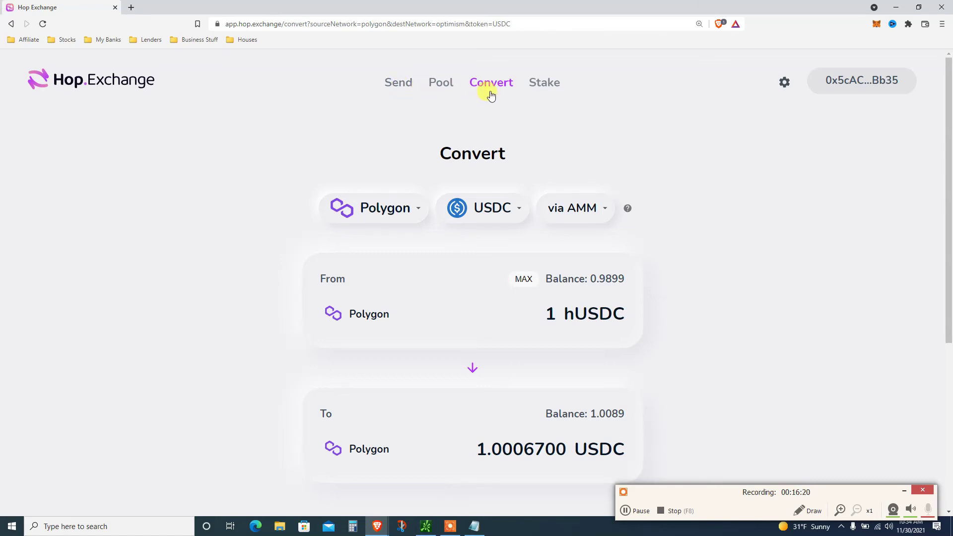
click(540, 85)
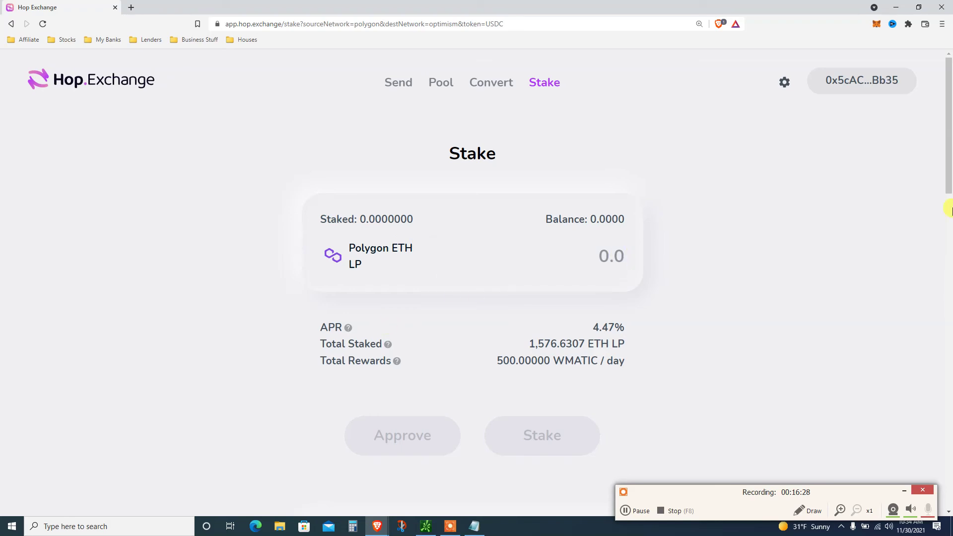
scroll(947, 204, down, 3)
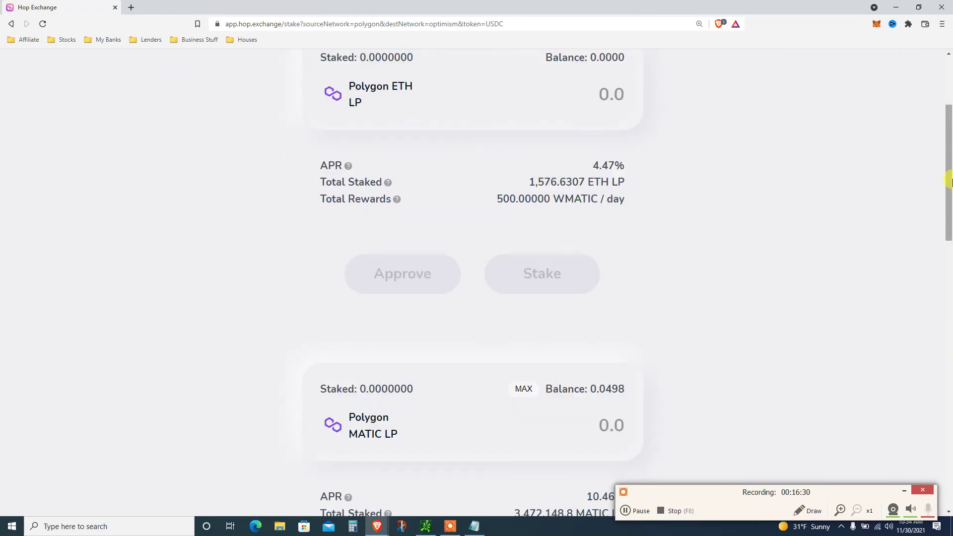
drag(947, 181, 947, 221)
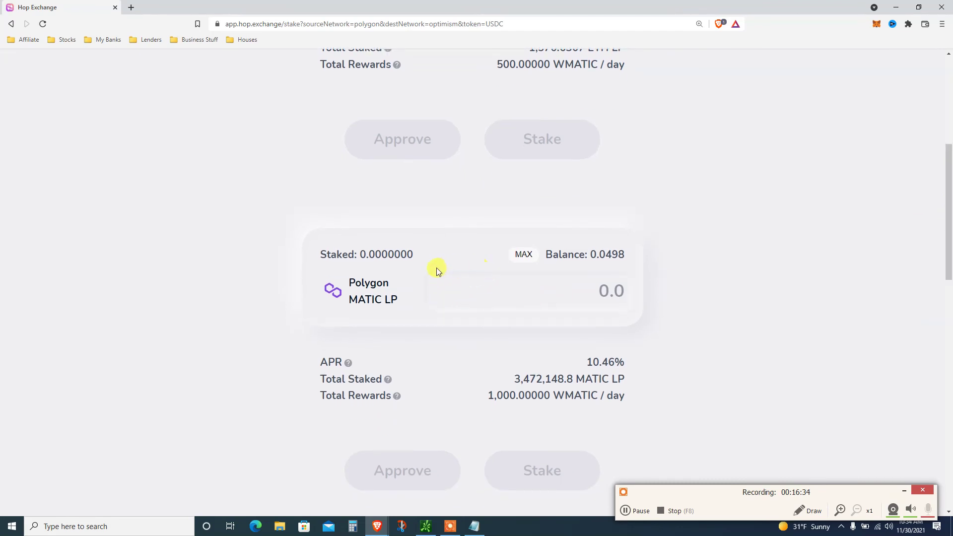
click(524, 254)
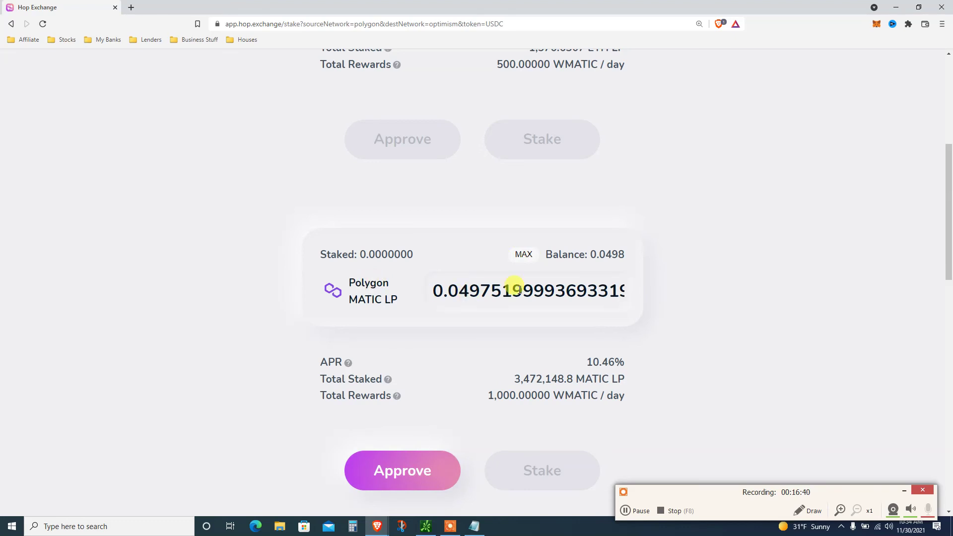
Look through the staking options and compare the Polygon ETH LP and Polygon MATIC LP entries.
drag(949, 274, 942, 150)
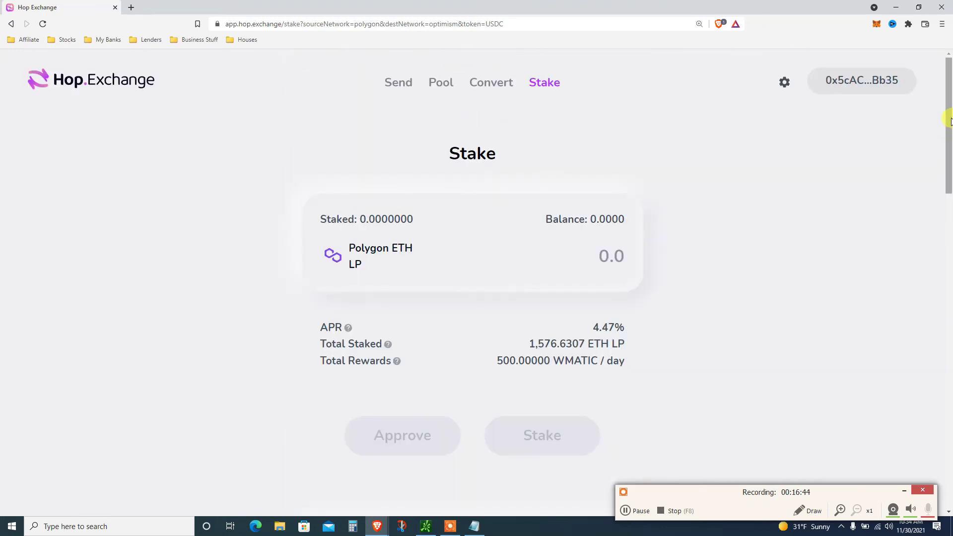
drag(948, 118, 947, 196)
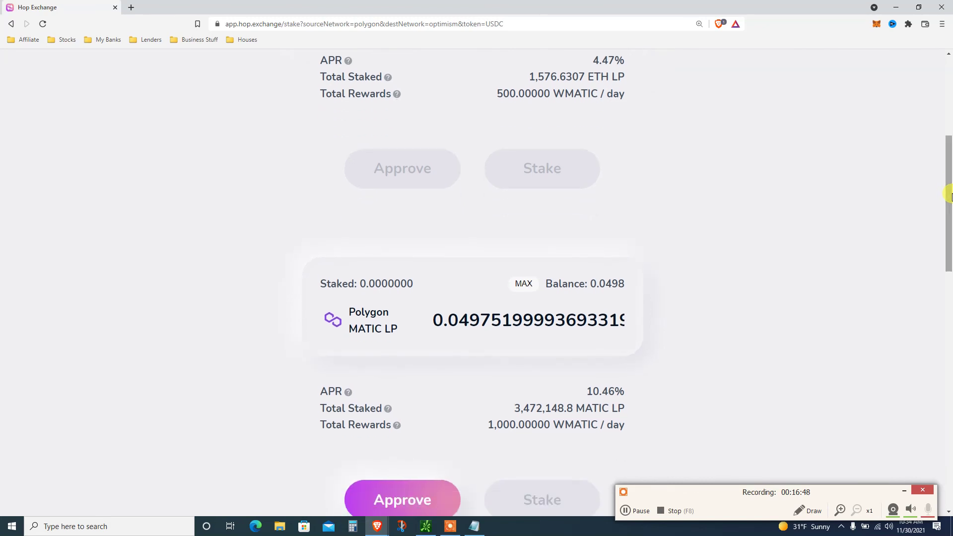
triple_click(381, 316)
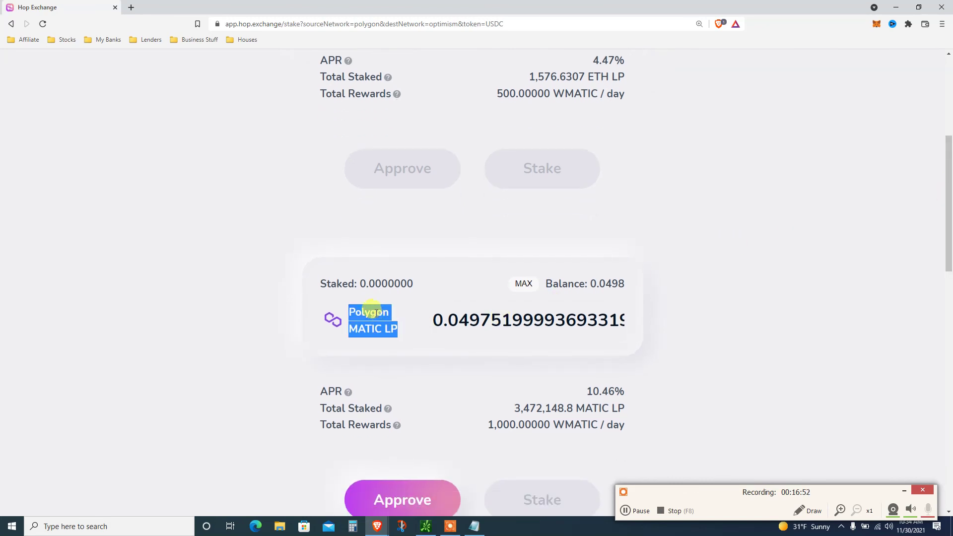
double_click(379, 315)
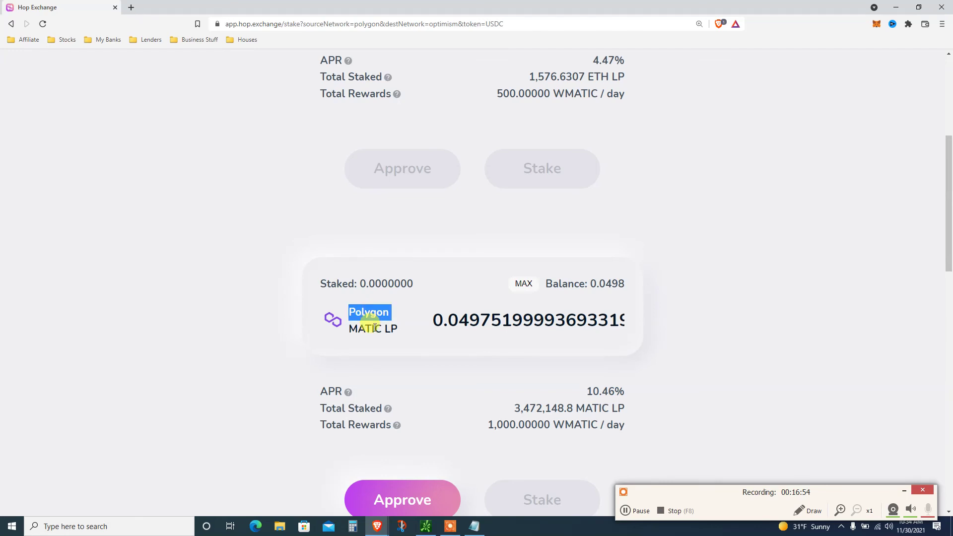
double_click(373, 327)
drag(942, 252, 929, 140)
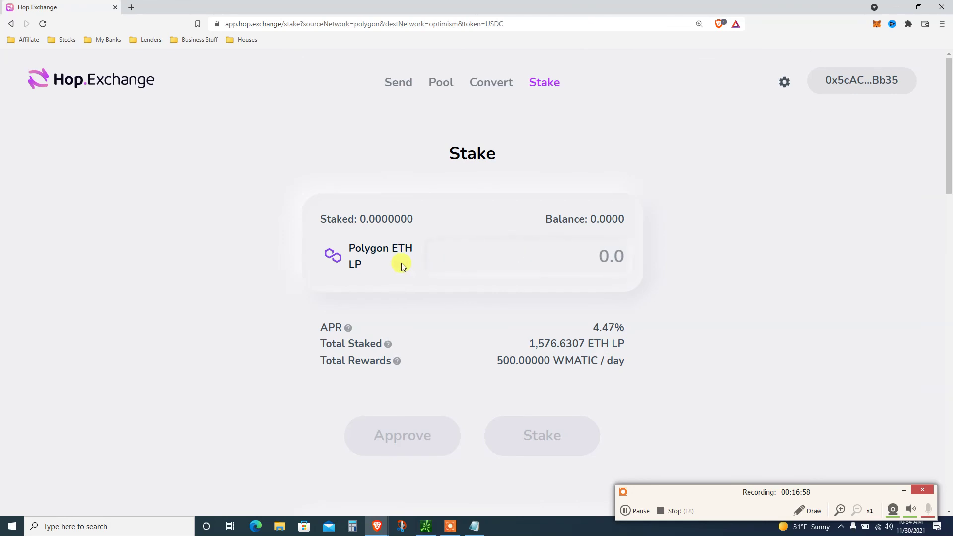
triple_click(371, 248)
click(371, 248)
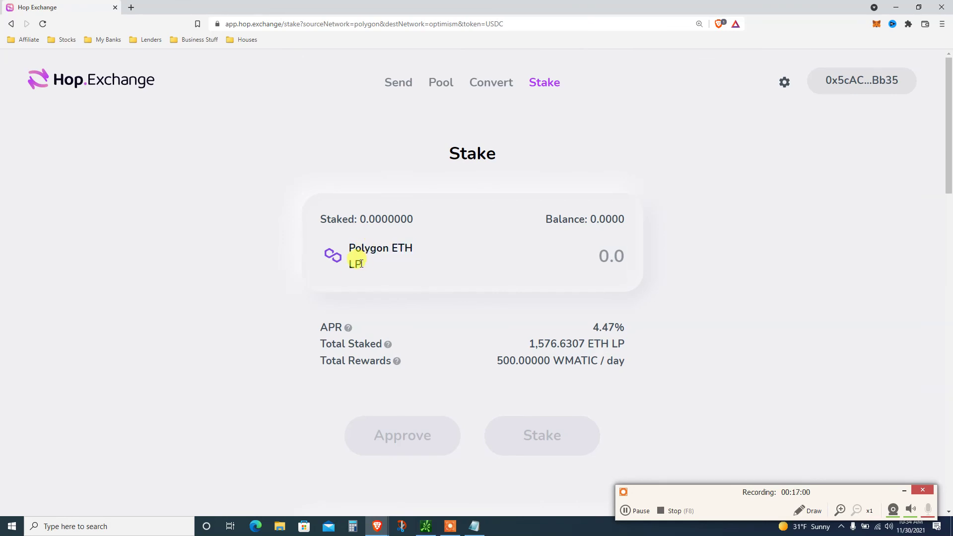
double_click(349, 248)
double_click(401, 247)
triple_click(401, 247)
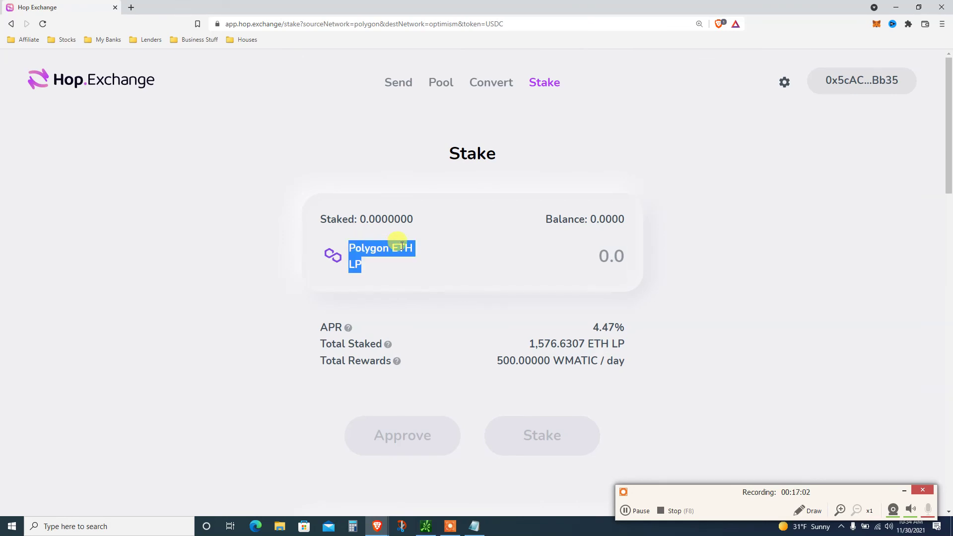
click(947, 213)
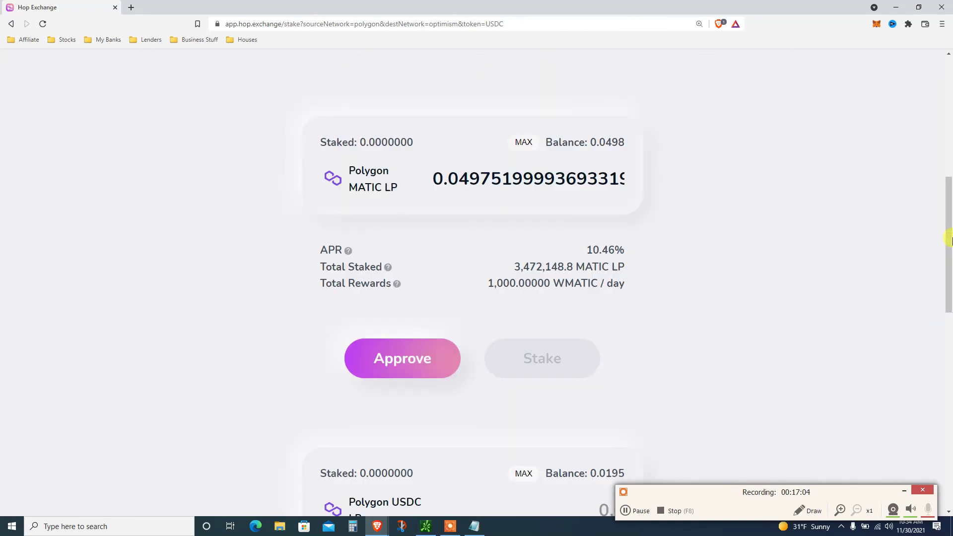
drag(948, 213, 919, 110)
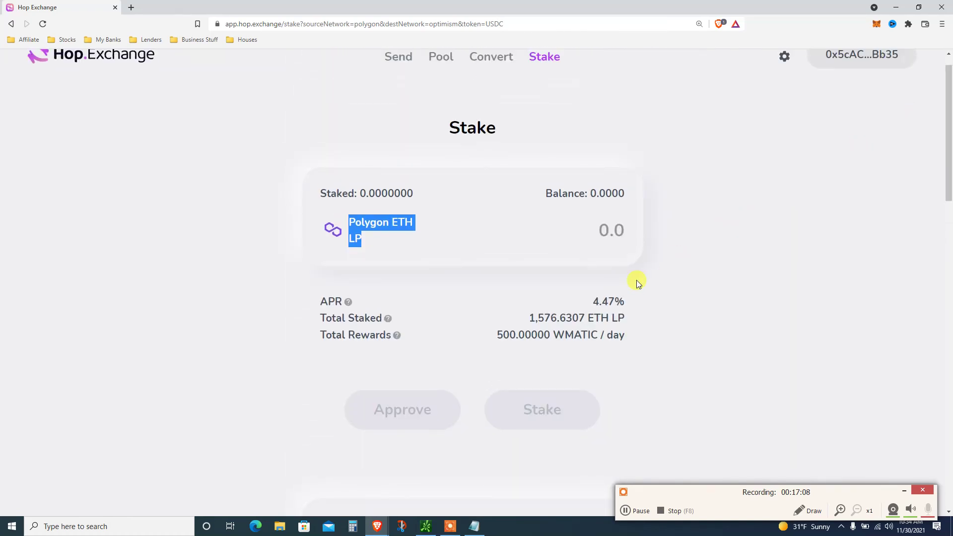
Examine the APR, total staked and total daily rewards of the Polygon ETH LP staking option.
double_click(378, 222)
triple_click(403, 222)
double_click(602, 300)
click(549, 328)
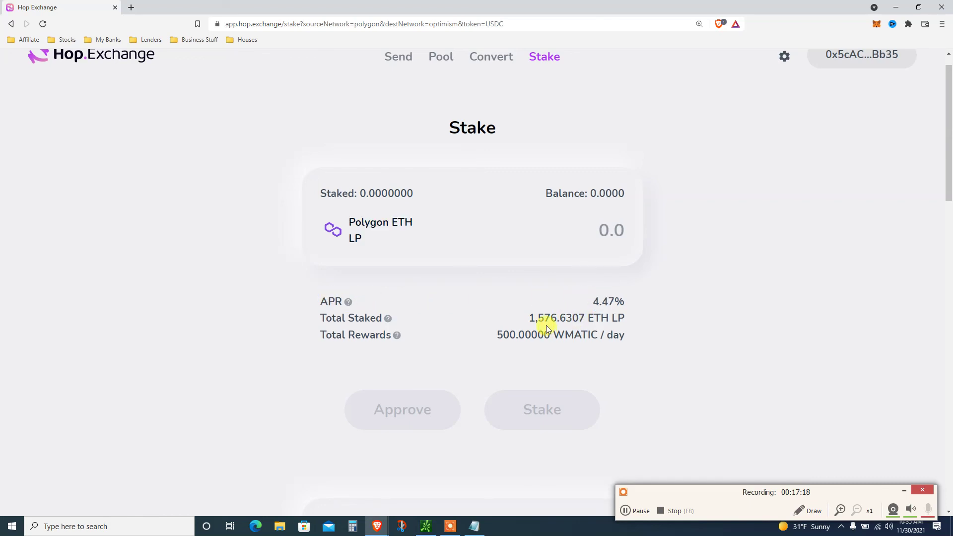
double_click(540, 317)
click(538, 317)
triple_click(550, 317)
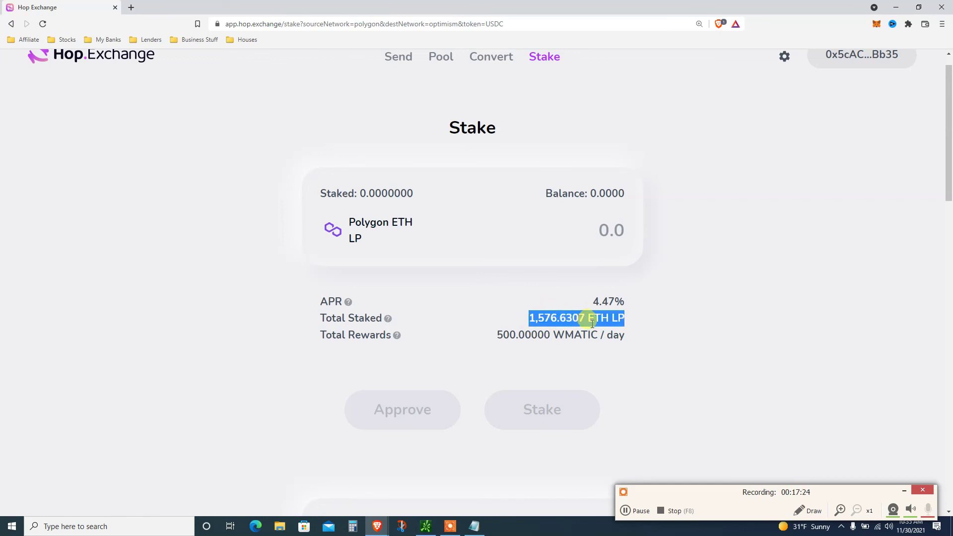
double_click(522, 336)
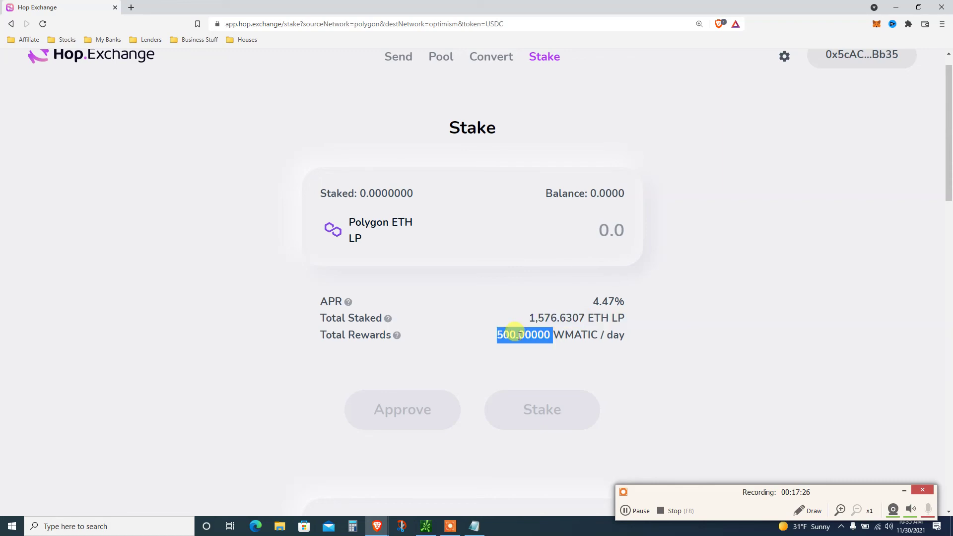
click(573, 335)
double_click(574, 335)
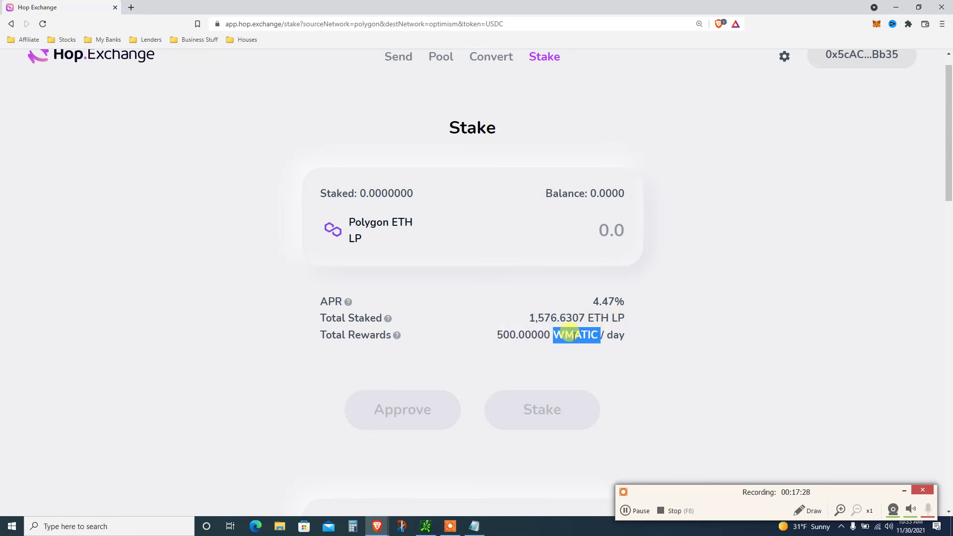
double_click(554, 317)
Set the Polygon MATIC LP stake amount to 0.02.
drag(948, 124, 948, 209)
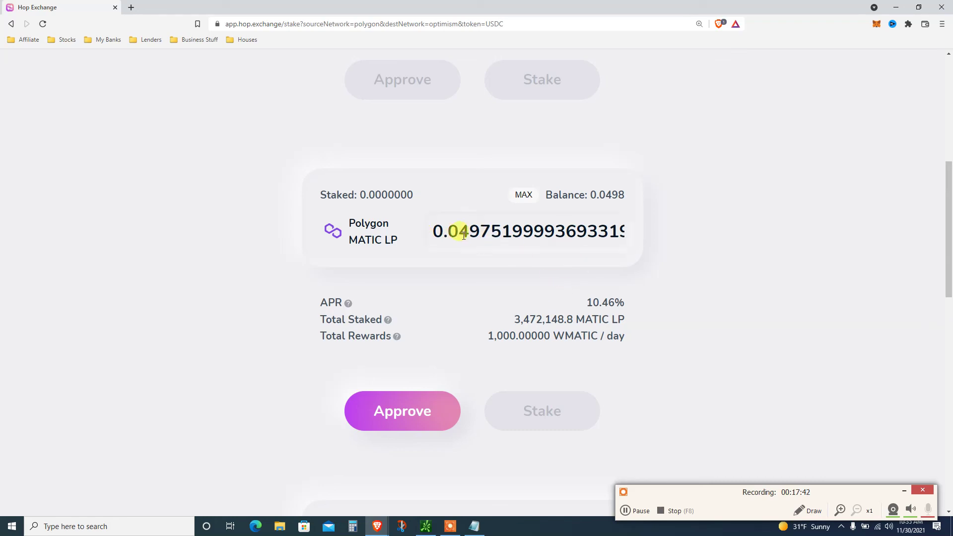
drag(456, 229, 683, 243)
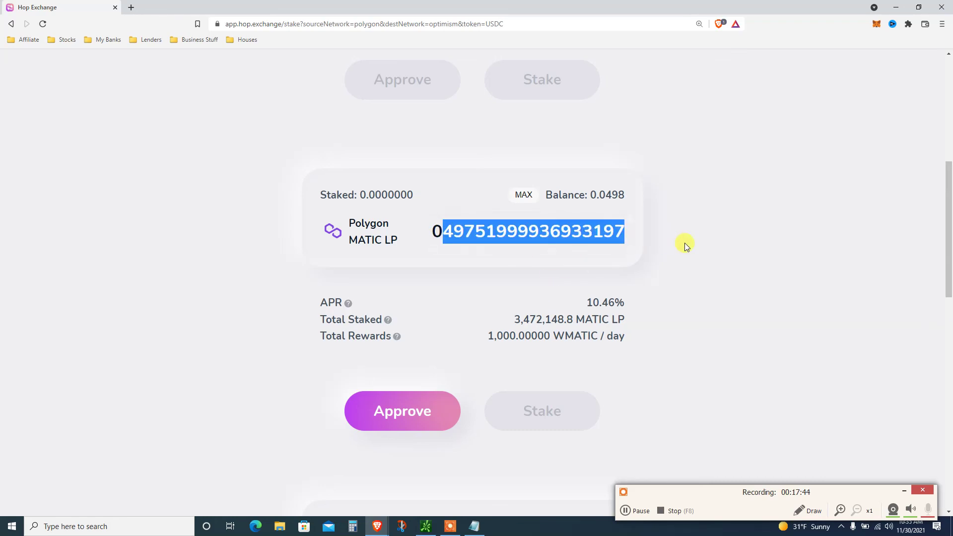
text(2)
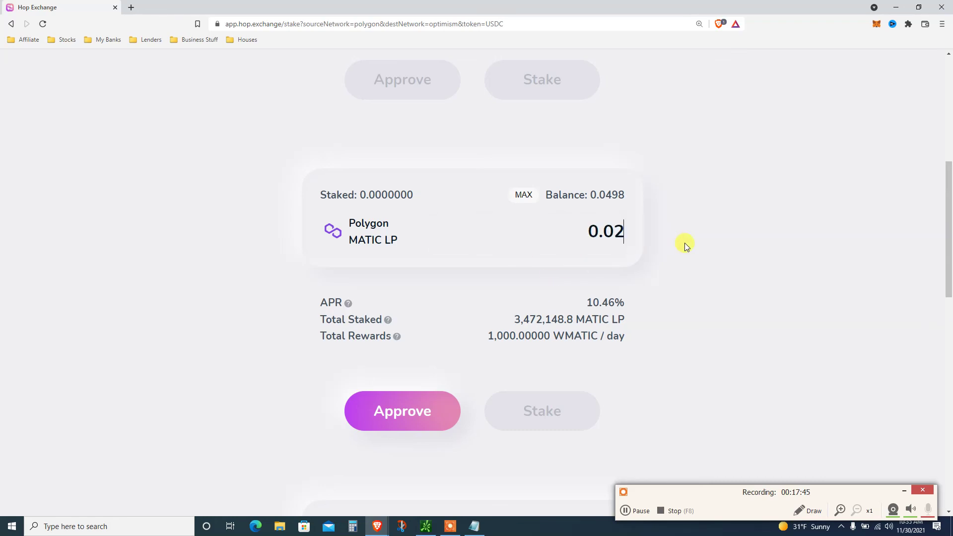
Check the Polygon MATIC LP APR, then allow Hop to spend all MATIC LP on Polygon and confirm the permission in MetaMask.
double_click(593, 301)
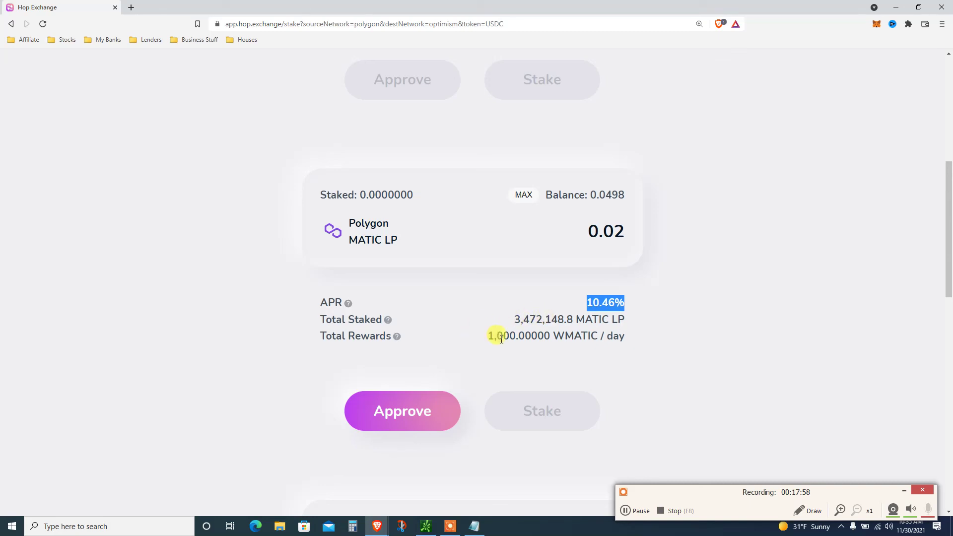
click(437, 401)
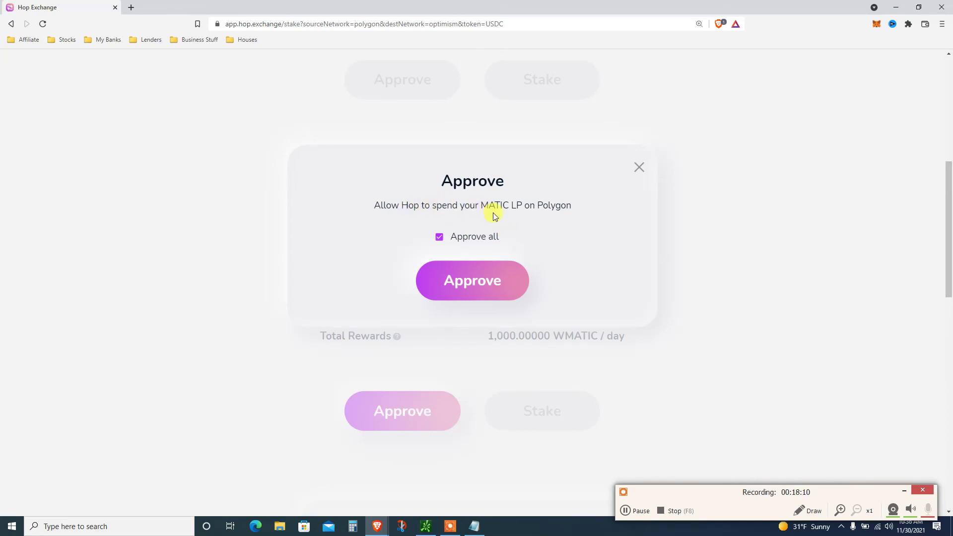
click(516, 279)
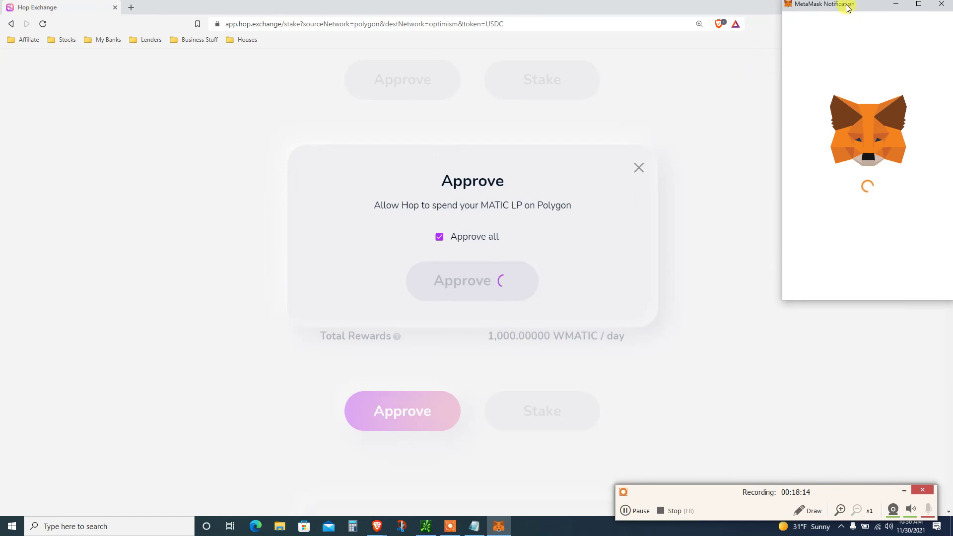
scroll(831, 330, down, 2)
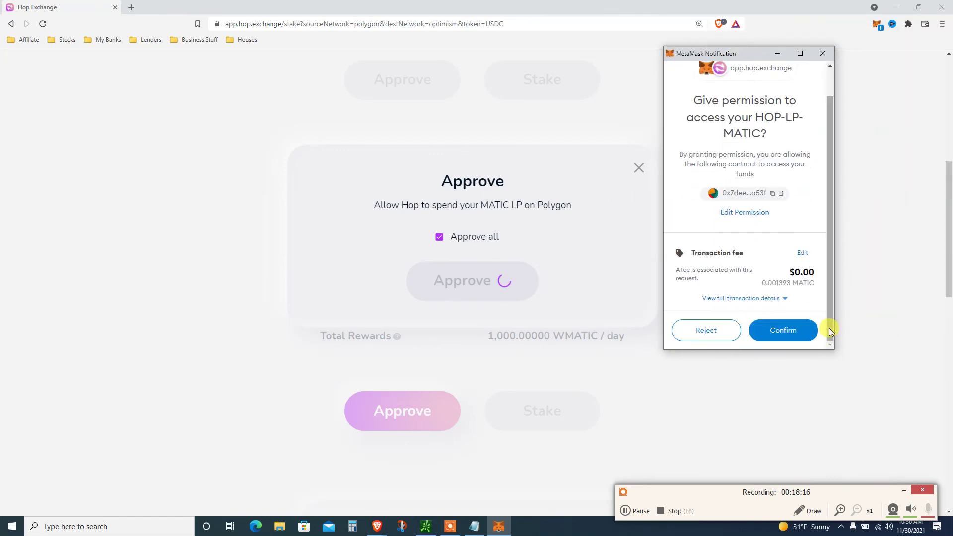
click(787, 330)
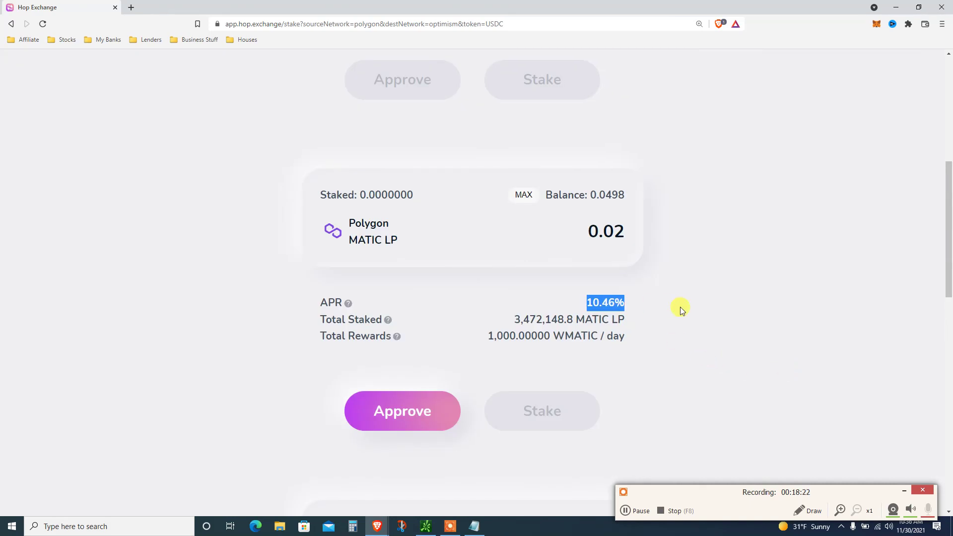
Examine the balances, APR and total staked of the Polygon USDC LP and Polygon USDT LP staking options.
scroll(949, 257, down, 3)
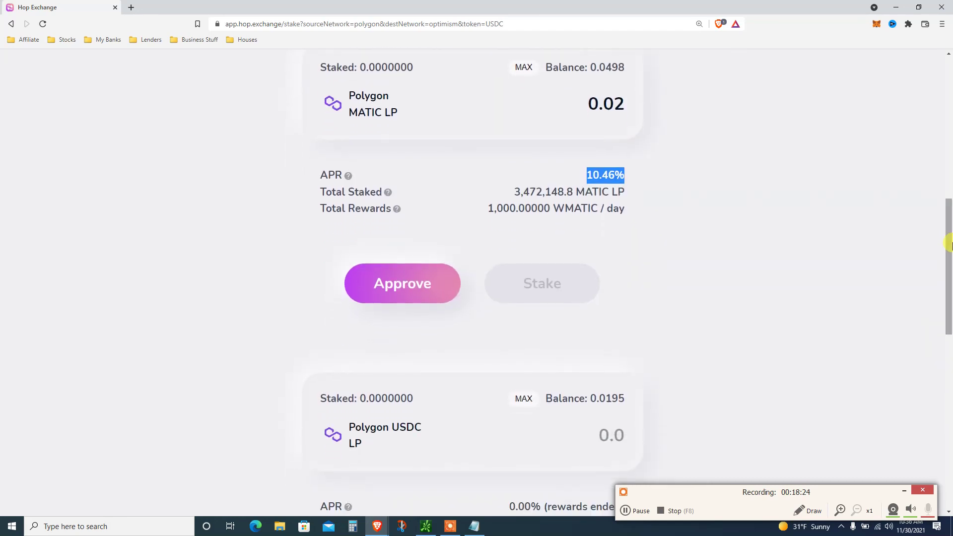
drag(948, 256, 931, 344)
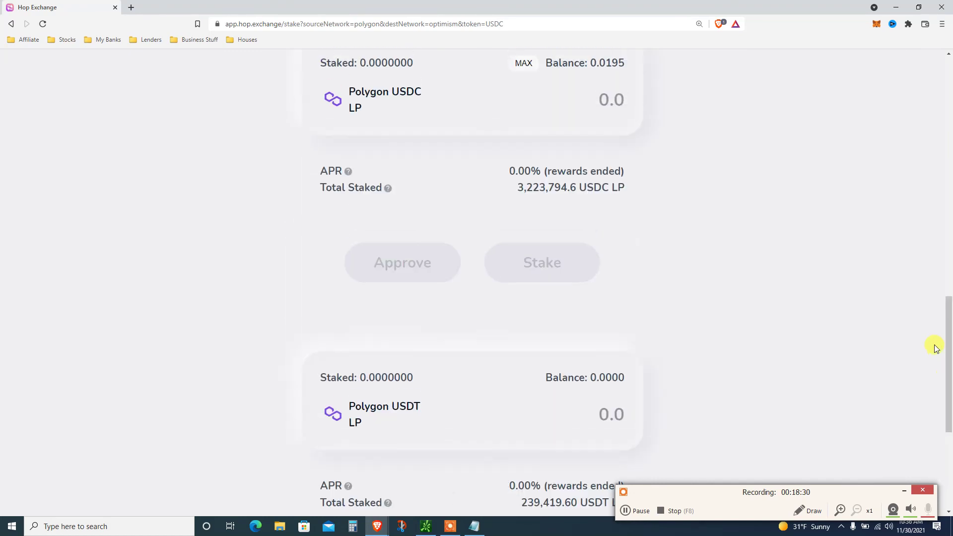
click(637, 509)
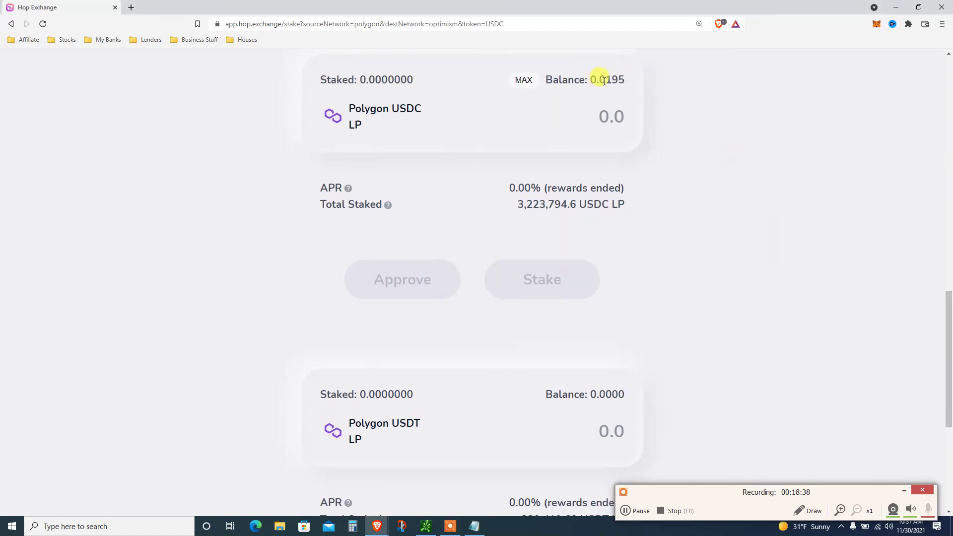
scroll(947, 313, down, 3)
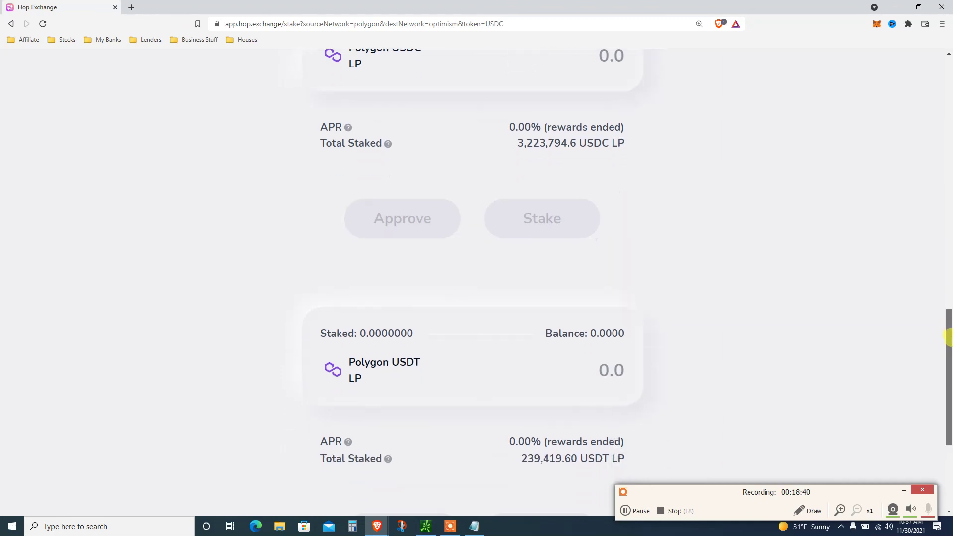
double_click(407, 295)
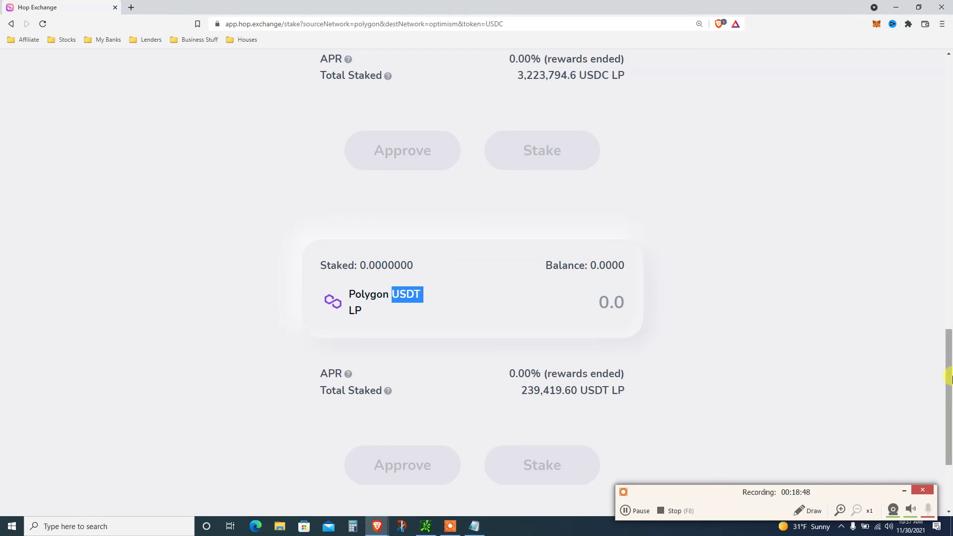
drag(948, 378, 948, 362)
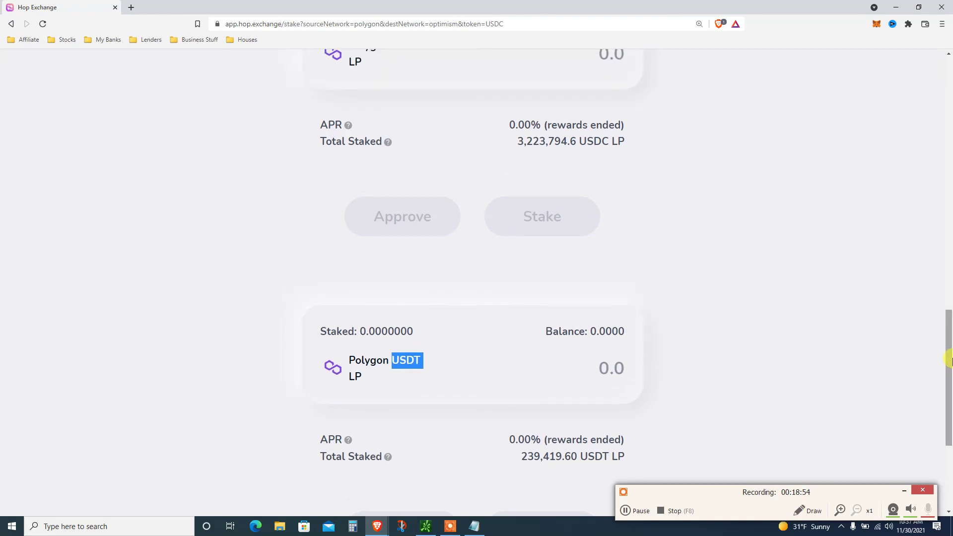
drag(949, 359, 949, 106)
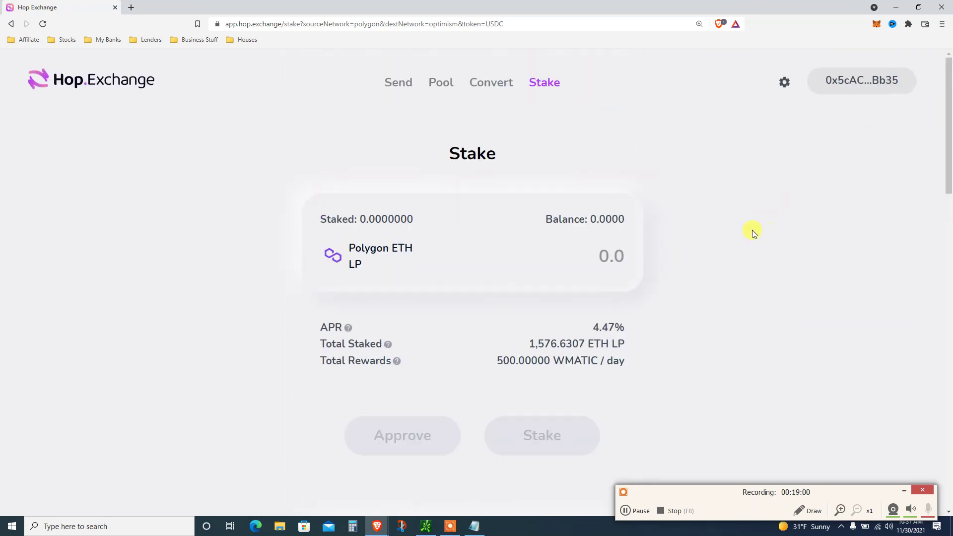
click(631, 504)
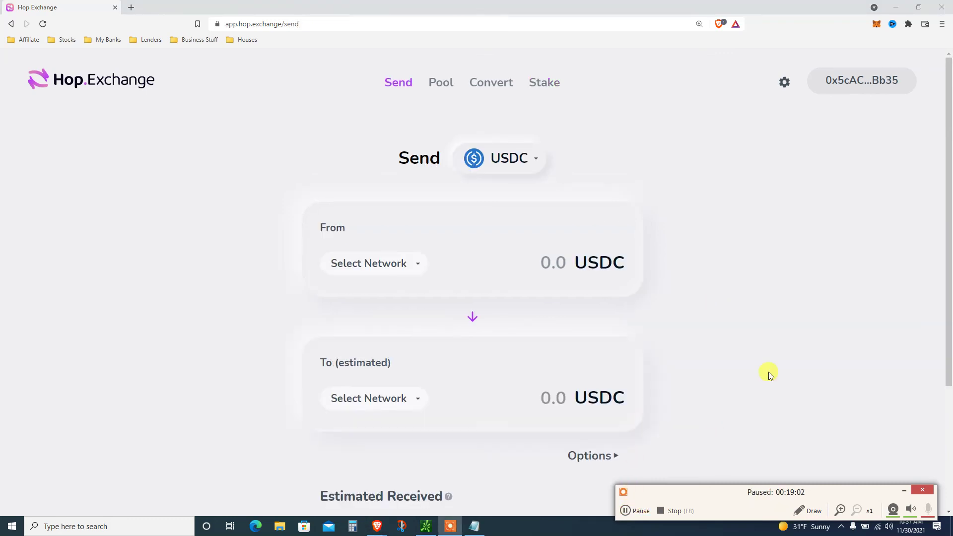